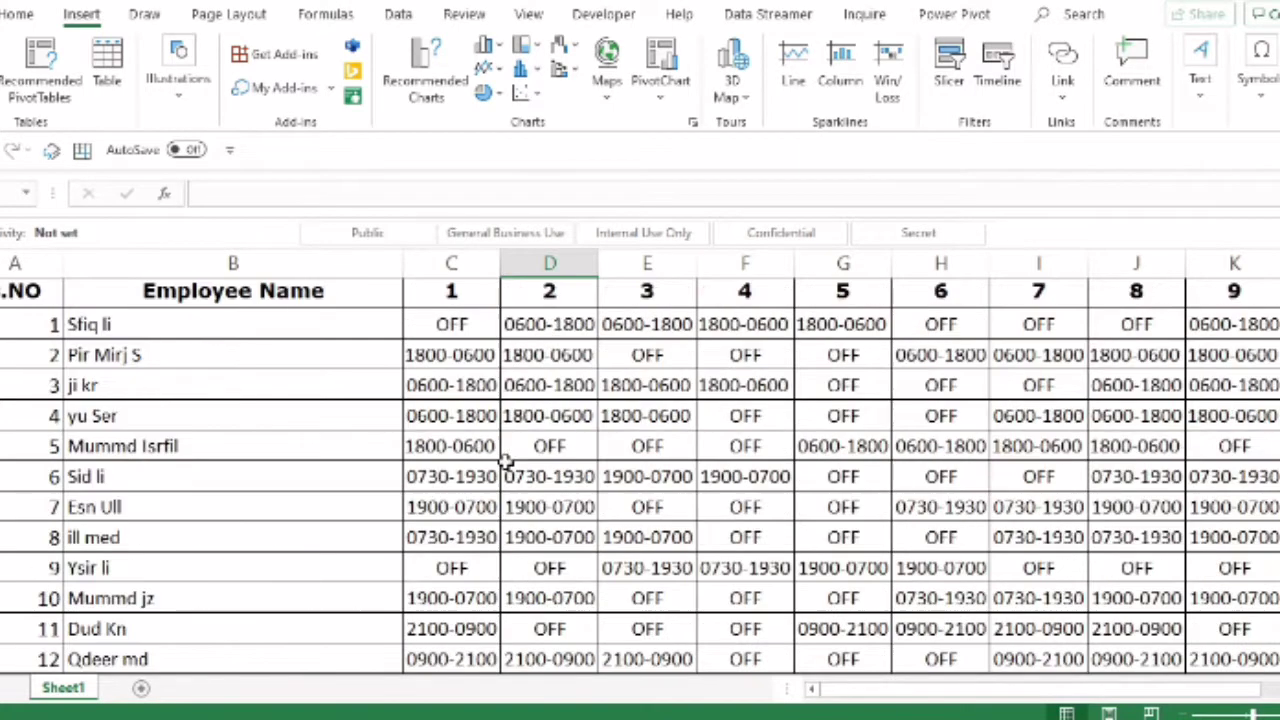
Enter a COUNTIF formula in C105, beside the OFF code, that counts "OFF" in the range C3:C102.
{"action": "scroll", "coordinate": [507, 460], "scroll_direction": "down", "scroll_amount": 20}
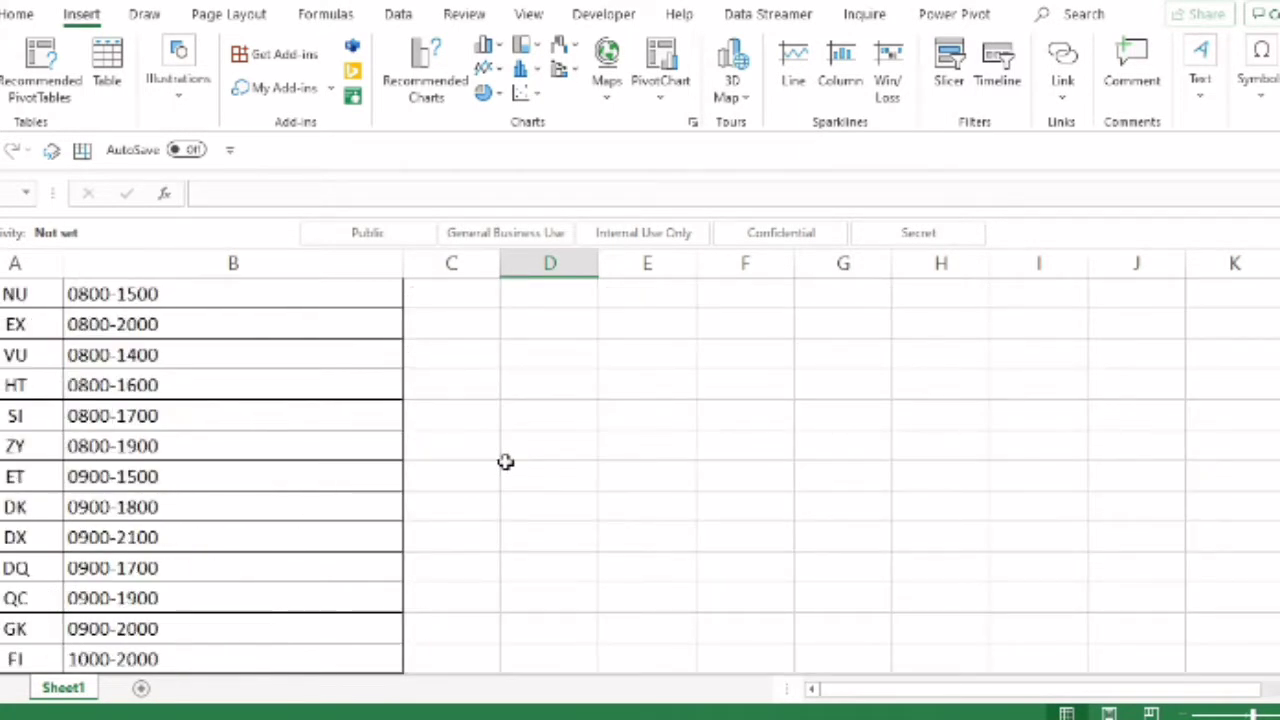
{"action": "scroll", "coordinate": [506, 461], "scroll_direction": "up", "scroll_amount": 5}
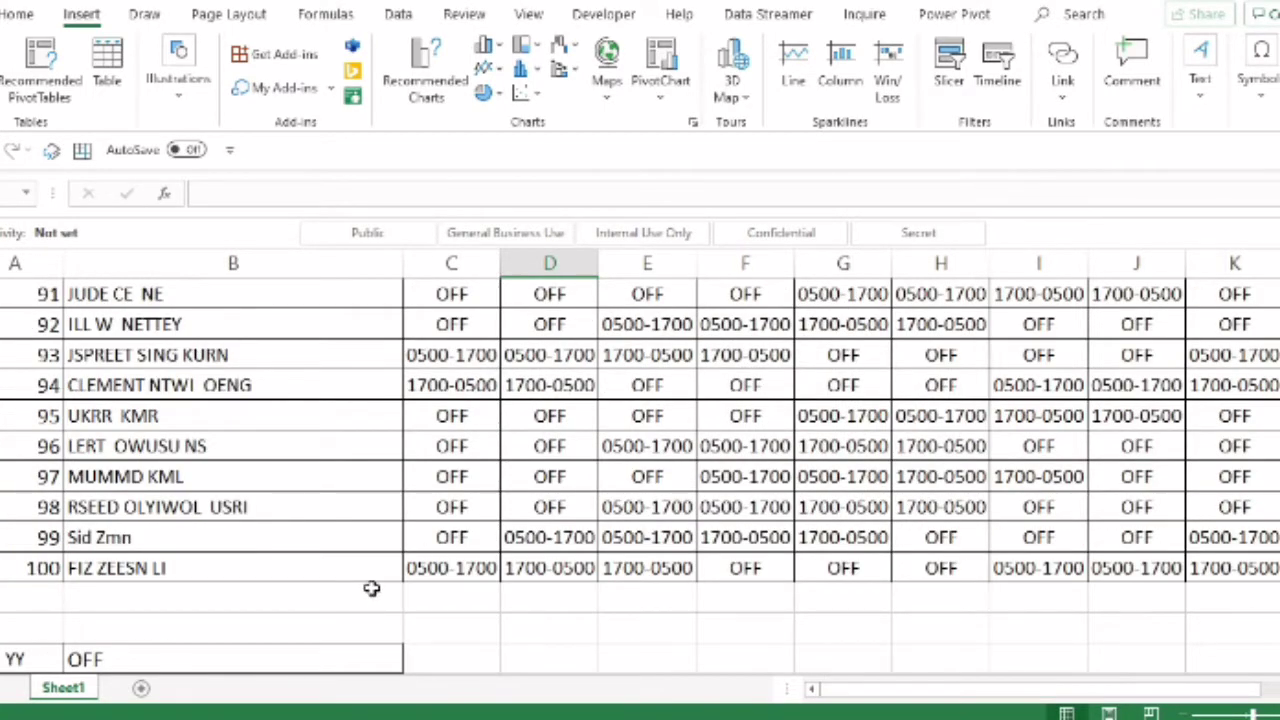
{"action": "left_click", "coordinate": [153, 655]}
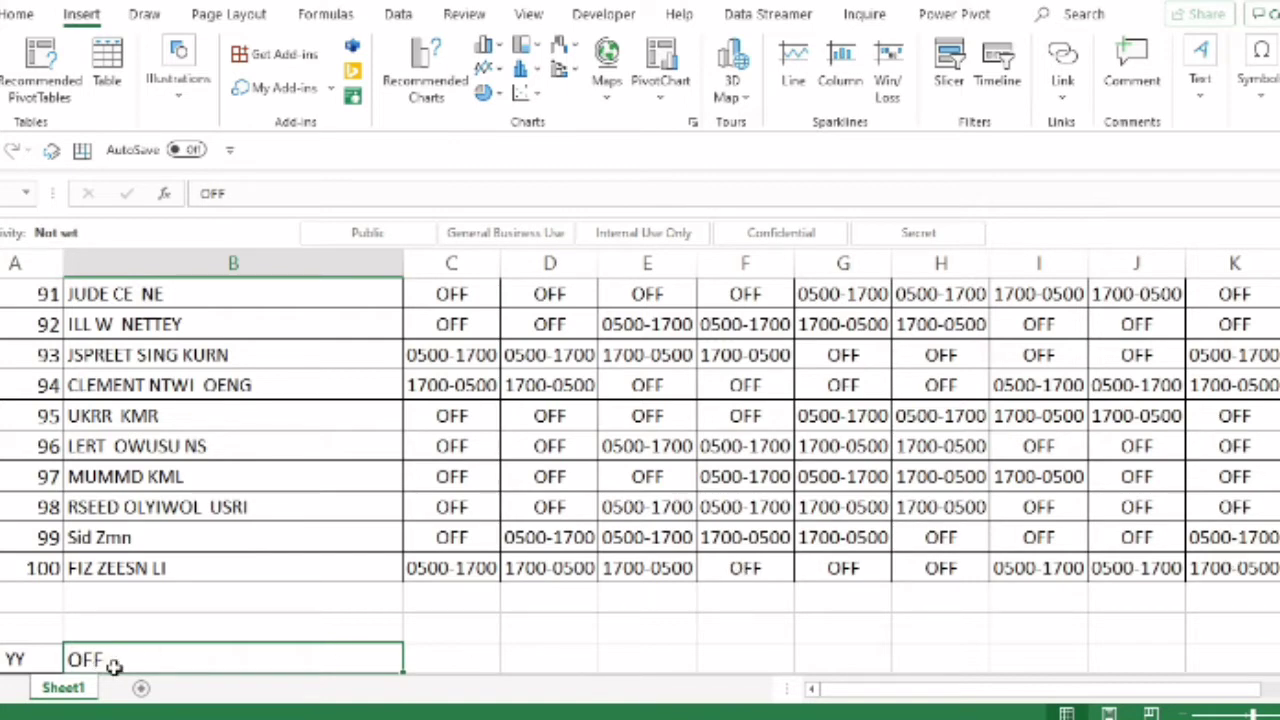
{"action": "left_click", "coordinate": [447, 651]}
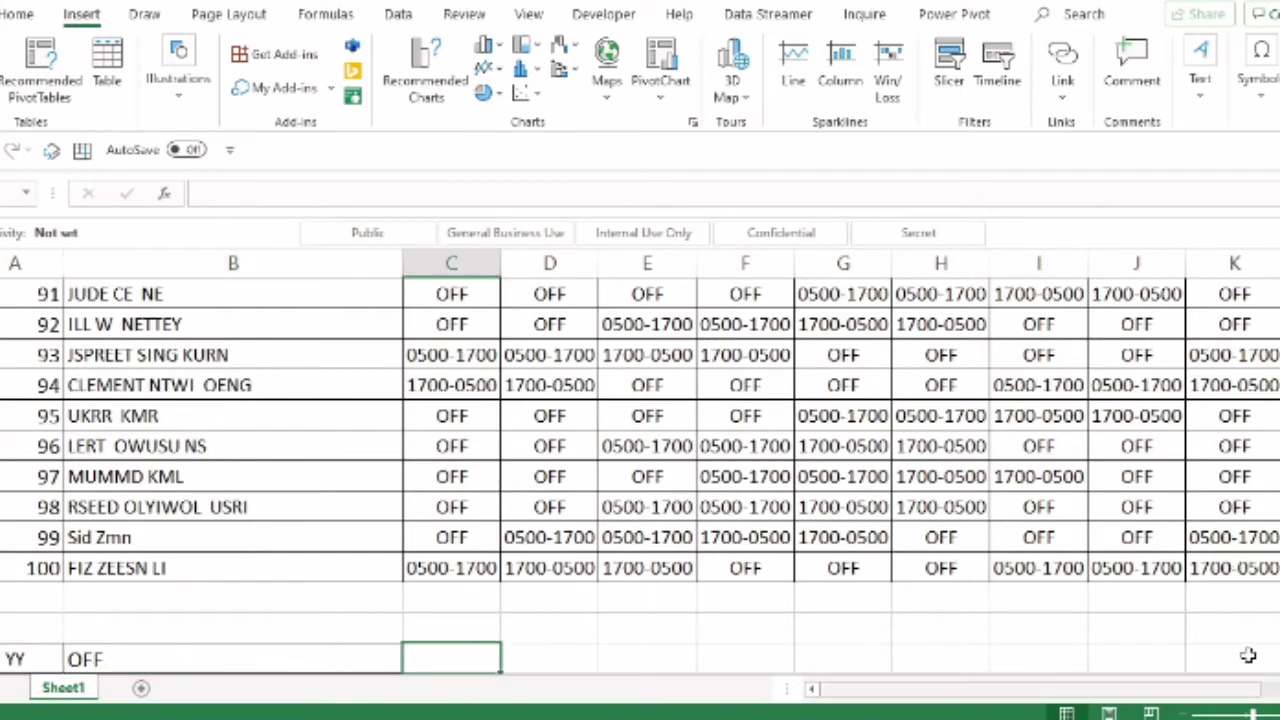
{"action": "scroll", "coordinate": [435, 558], "scroll_direction": "down", "scroll_amount": 1}
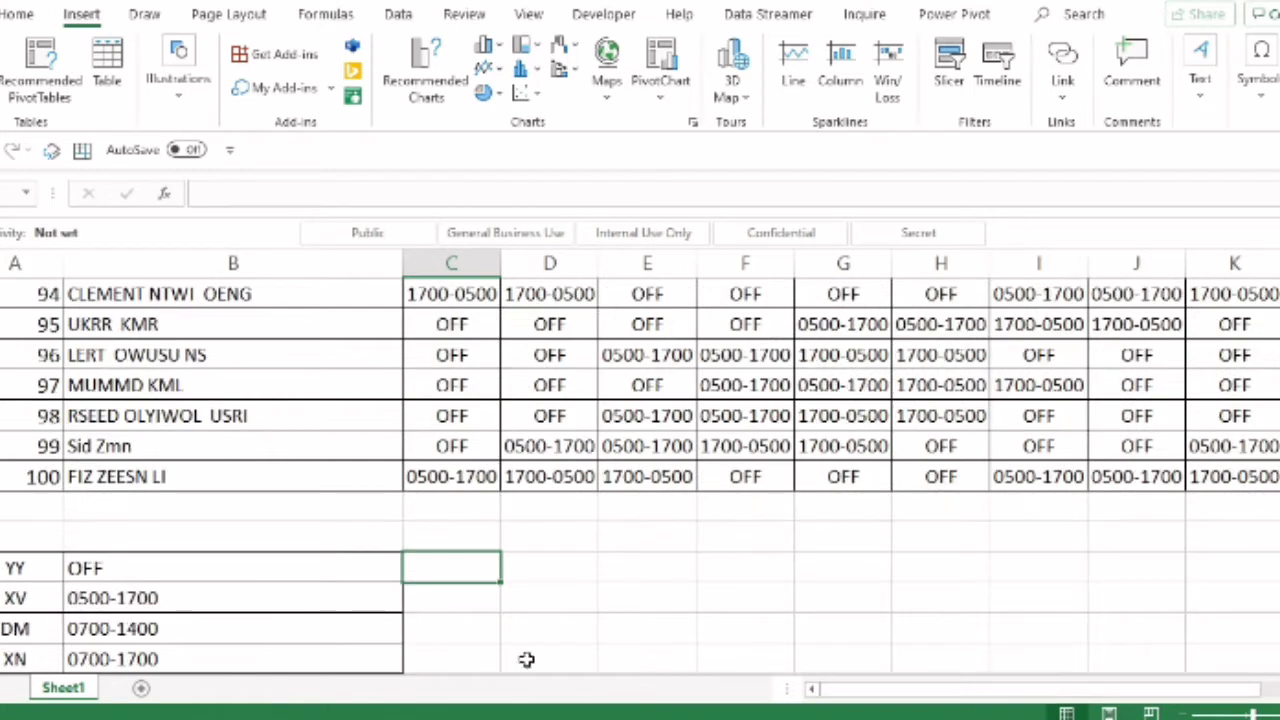
{"action": "type", "text": "=co"}
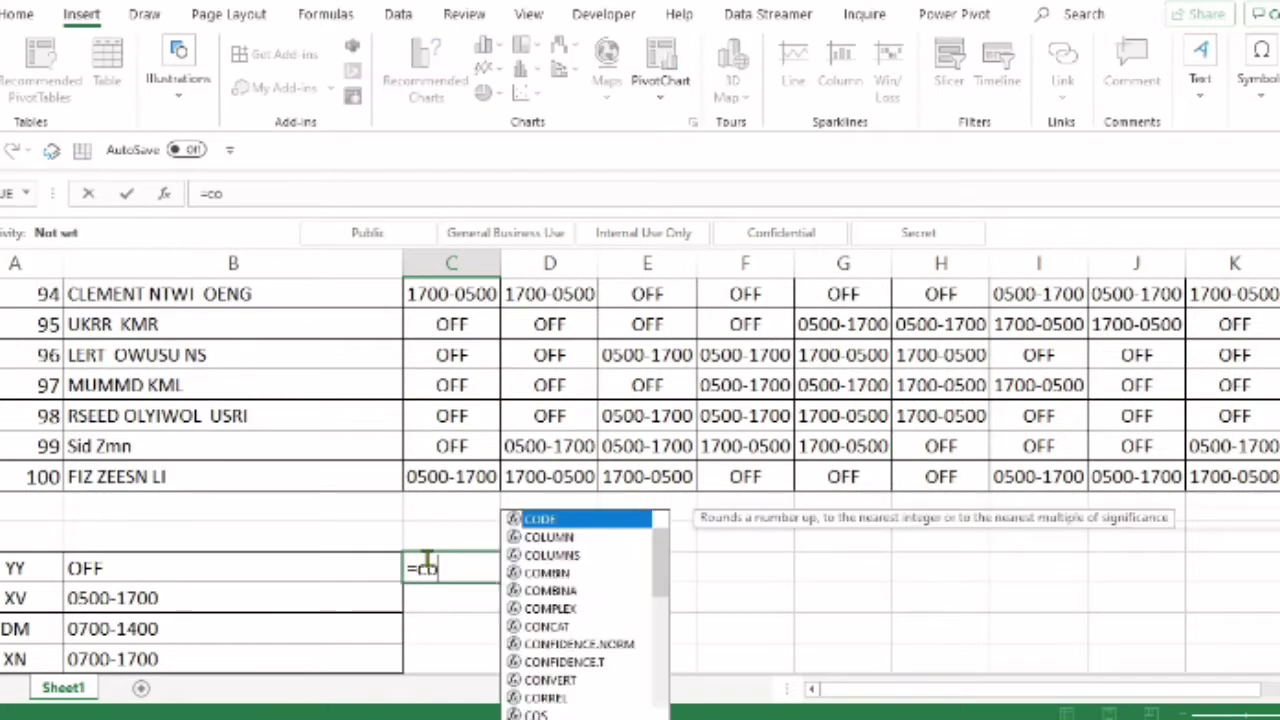
{"action": "type", "text": "untif("}
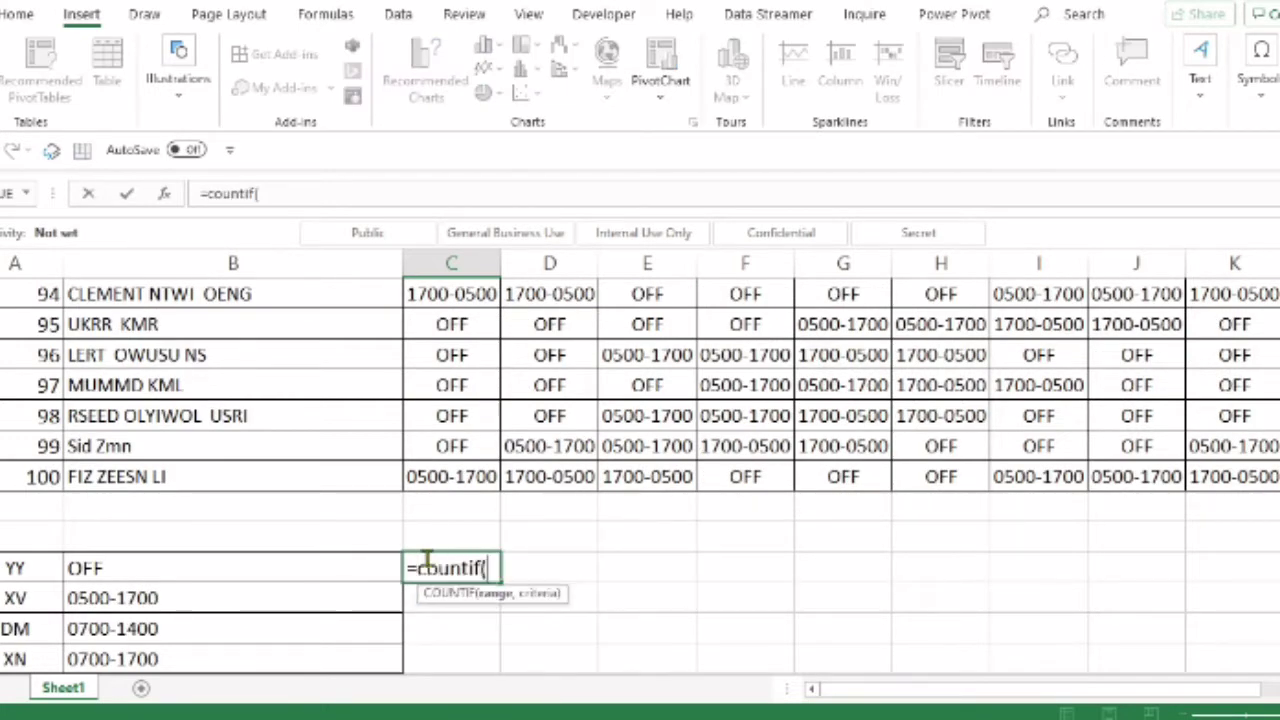
{"action": "scroll", "coordinate": [430, 500], "scroll_direction": "up", "scroll_amount": 20}
{"action": "left_click_drag", "start_coordinate": [475, 363], "coordinate": [479, 626]}
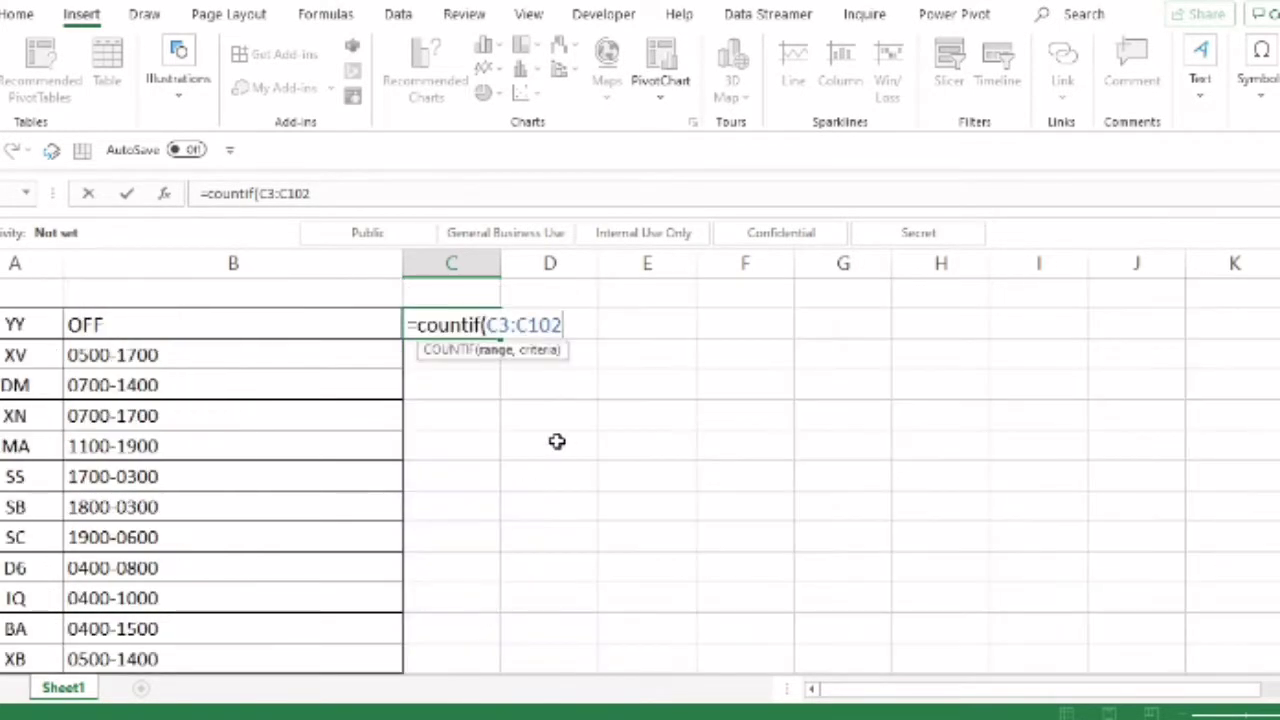
{"action": "type", "text": ","}
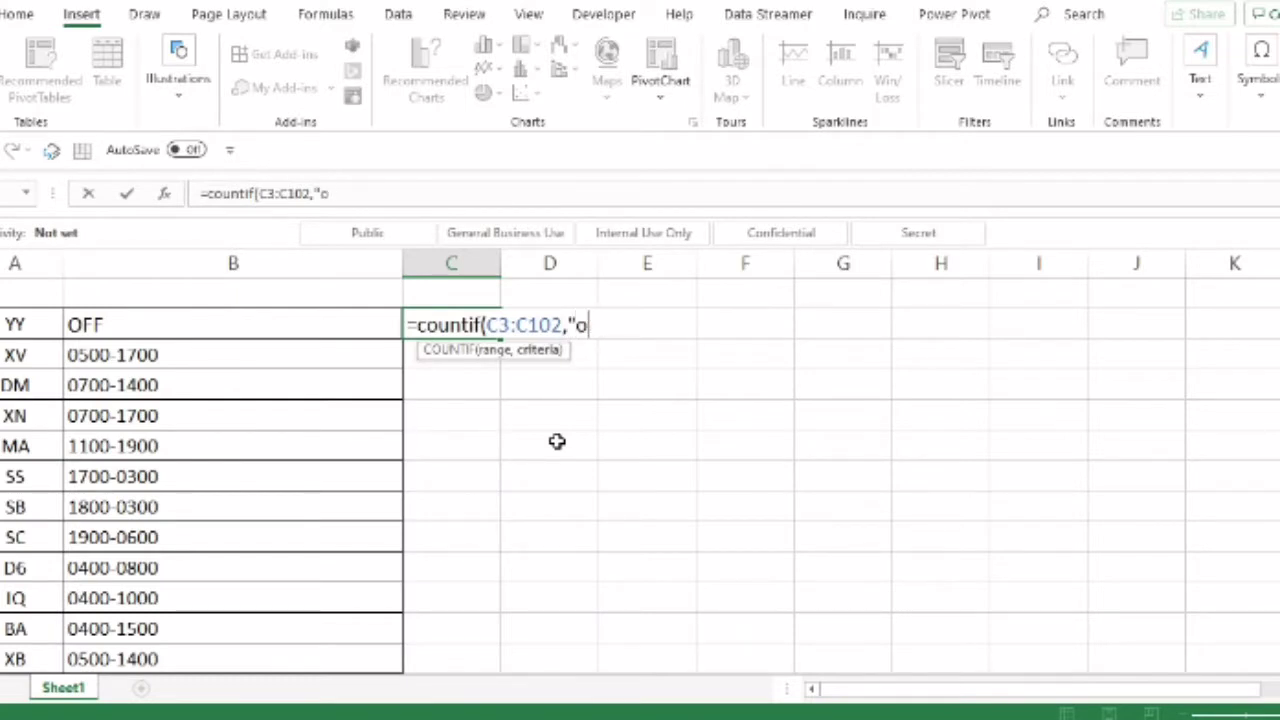
{"action": "type", "text": "\"OFF\""}
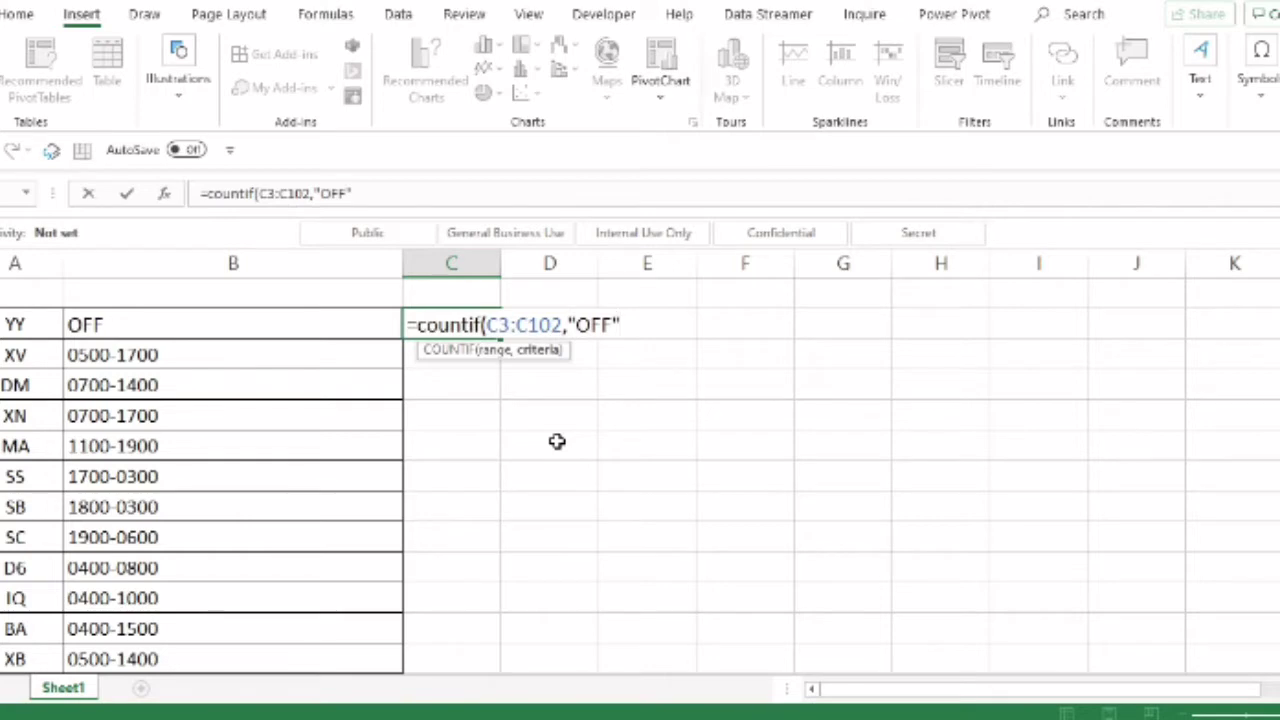
{"action": "key", "text": "Return"}
{"action": "left_click", "coordinate": [452, 324]}
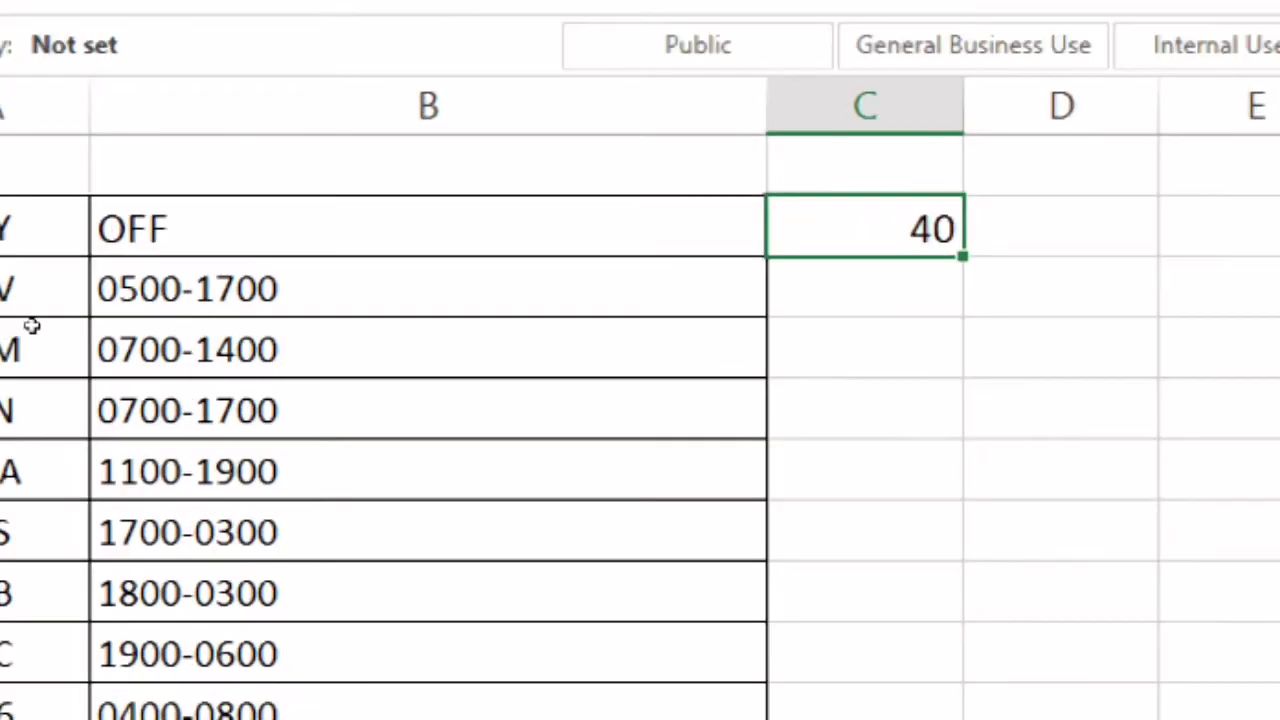
Select the shift codes in column A from the YY row down and review the list of shift timings.
{"action": "key", "text": "Home"}
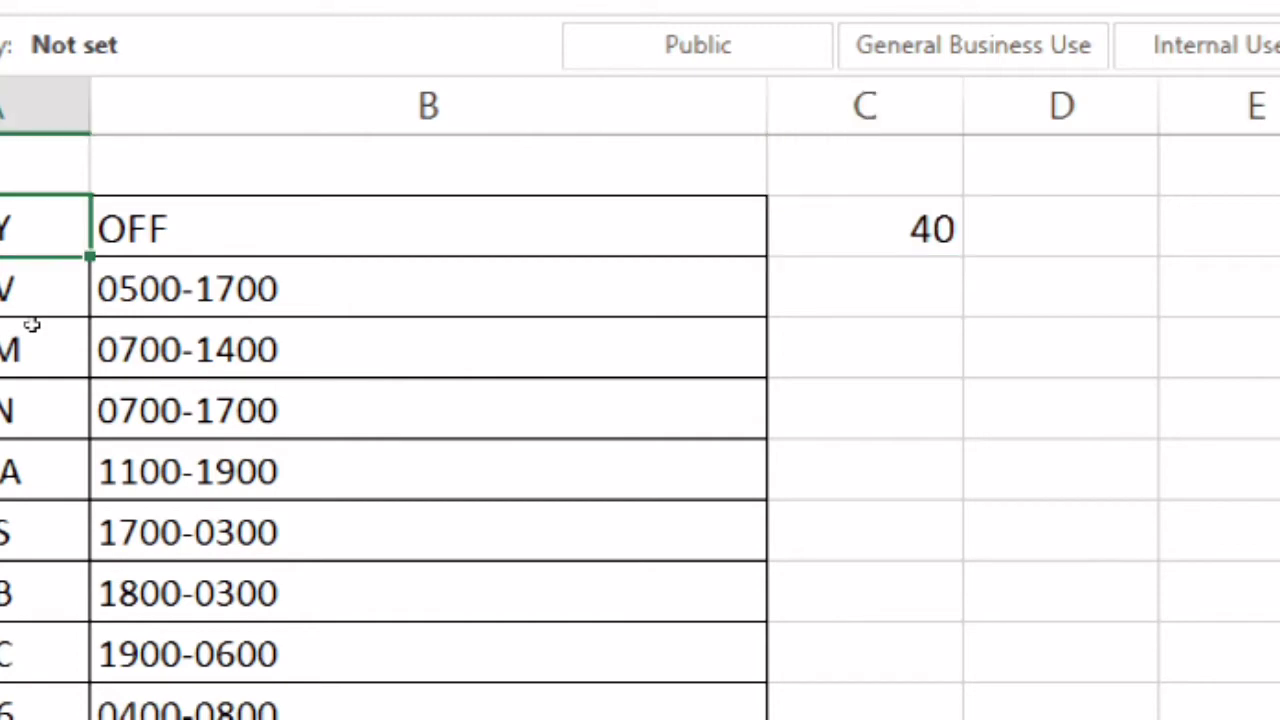
{"action": "key", "text": "ctrl+shift+Down"}
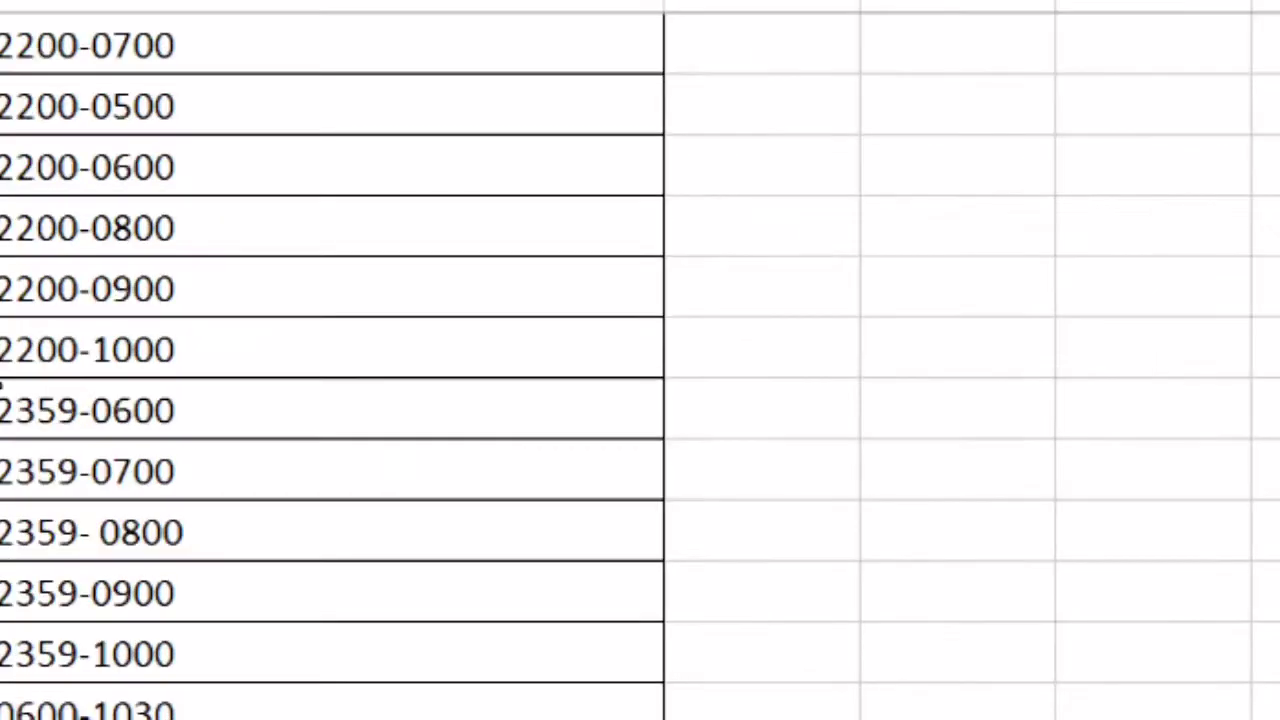
{"action": "scroll", "coordinate": [543, 377], "scroll_direction": "up", "scroll_amount": 15}
{"action": "scroll", "coordinate": [438, 397], "scroll_direction": "up", "scroll_amount": 10}
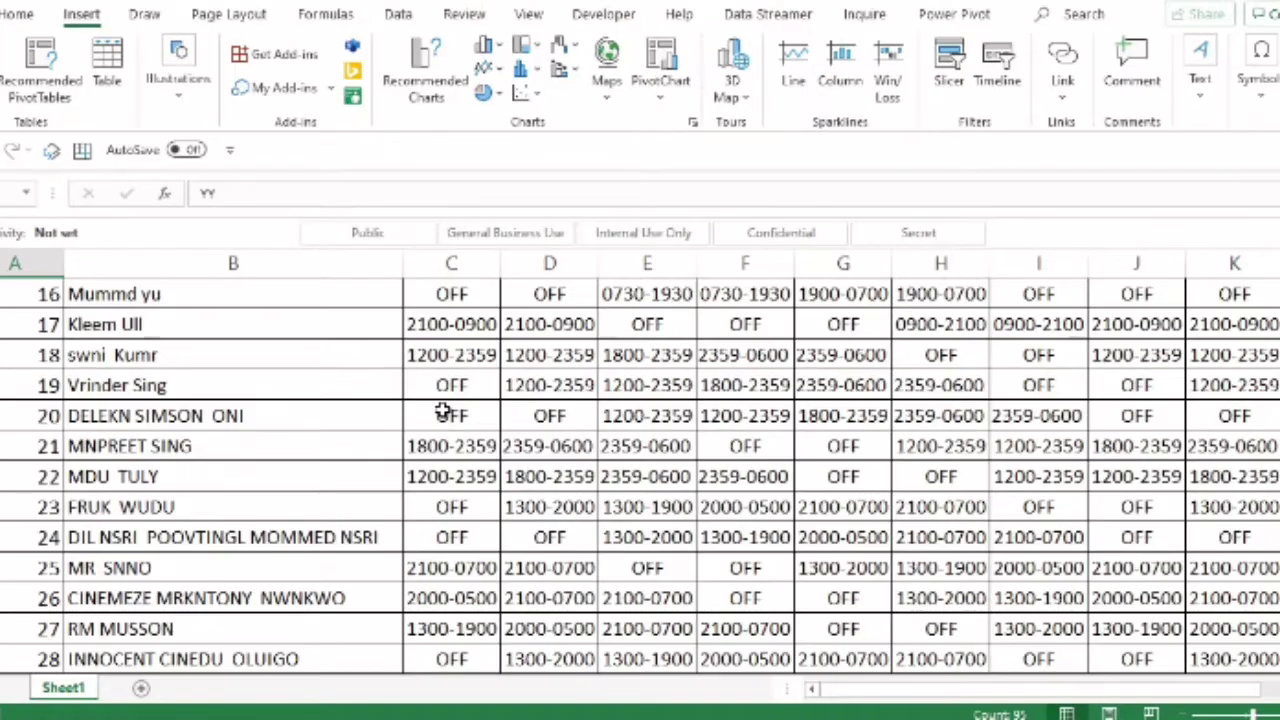
{"action": "scroll", "coordinate": [443, 412], "scroll_direction": "down", "scroll_amount": 9}
{"action": "scroll", "coordinate": [581, 607], "scroll_direction": "down", "scroll_amount": 20}
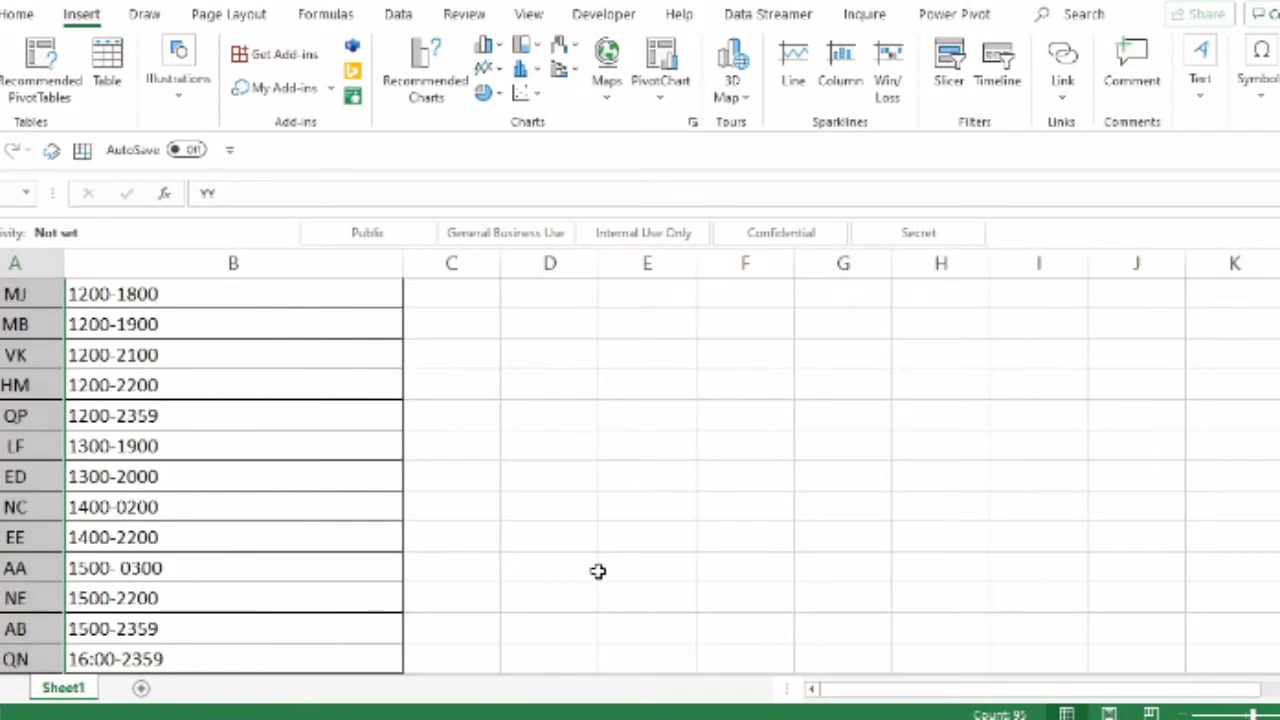
{"action": "scroll", "coordinate": [600, 580], "scroll_direction": "up", "scroll_amount": 8}
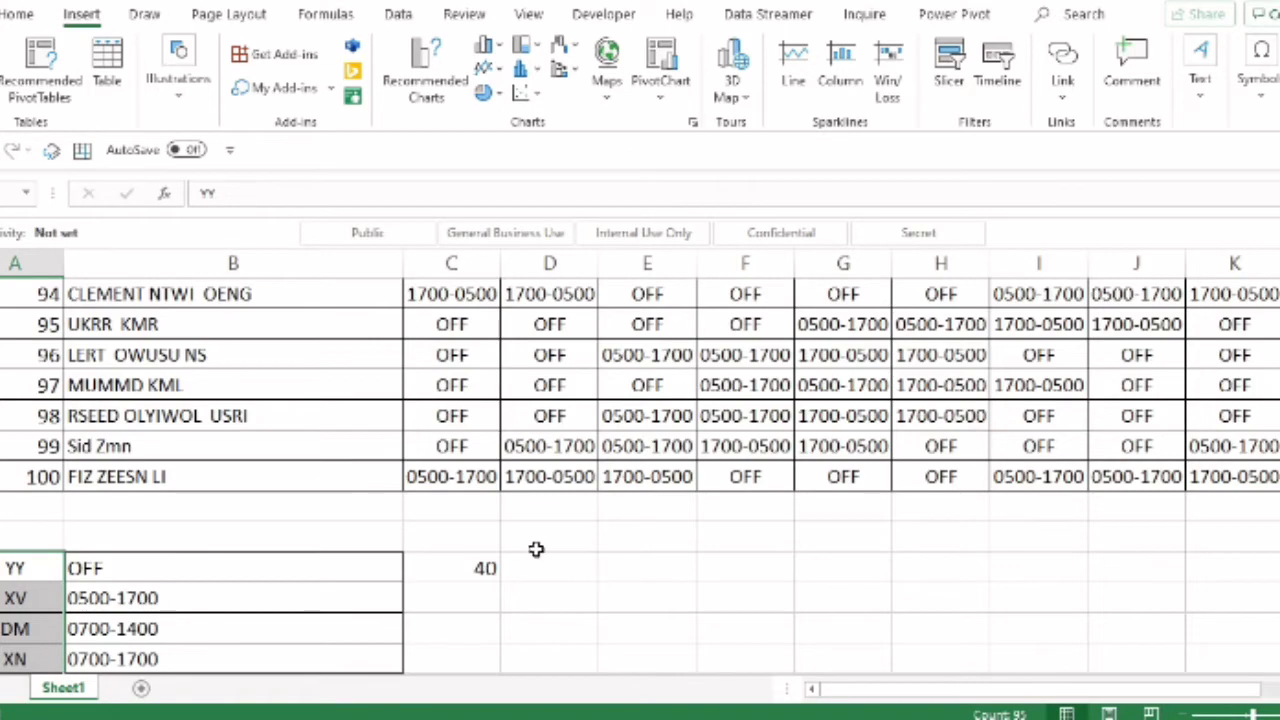
Examine the roster's employee rows and the shifts in day columns 1 to 10.
{"action": "scroll", "coordinate": [534, 551], "scroll_direction": "up", "scroll_amount": 20}
{"action": "scroll", "coordinate": [220, 400], "scroll_direction": "down", "scroll_amount": 20}
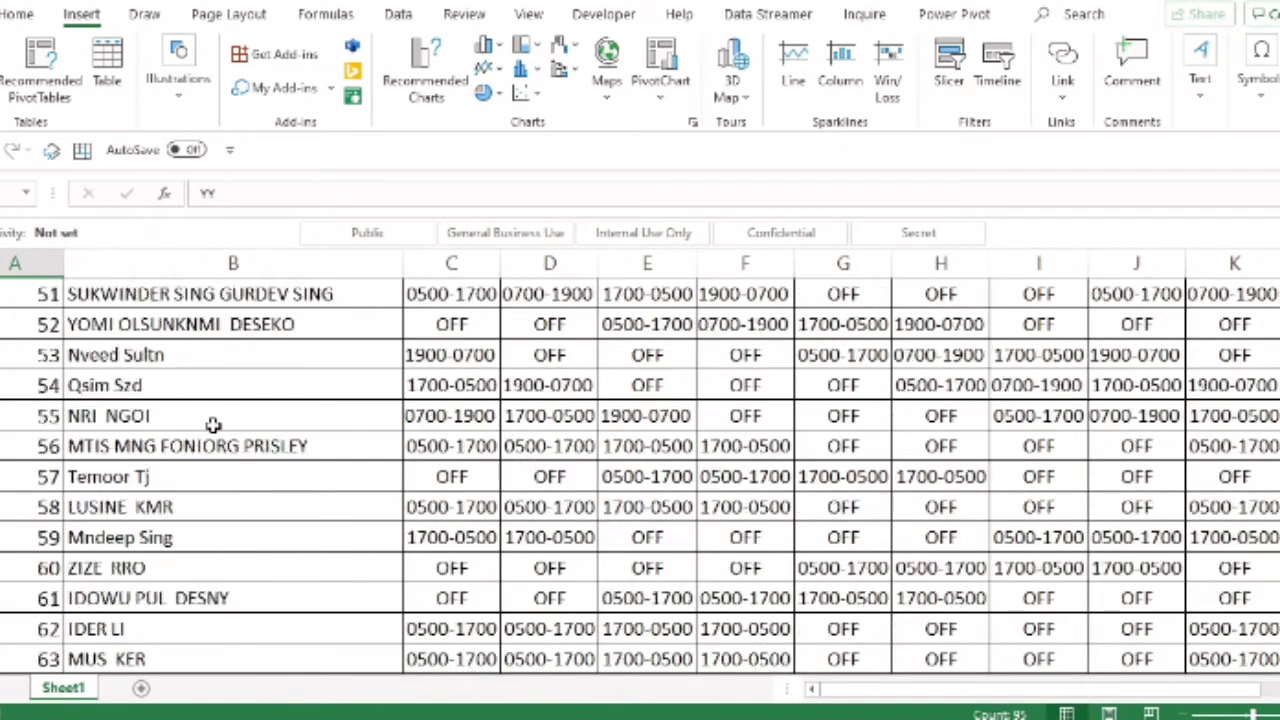
{"action": "scroll", "coordinate": [750, 515], "scroll_direction": "up", "scroll_amount": 20}
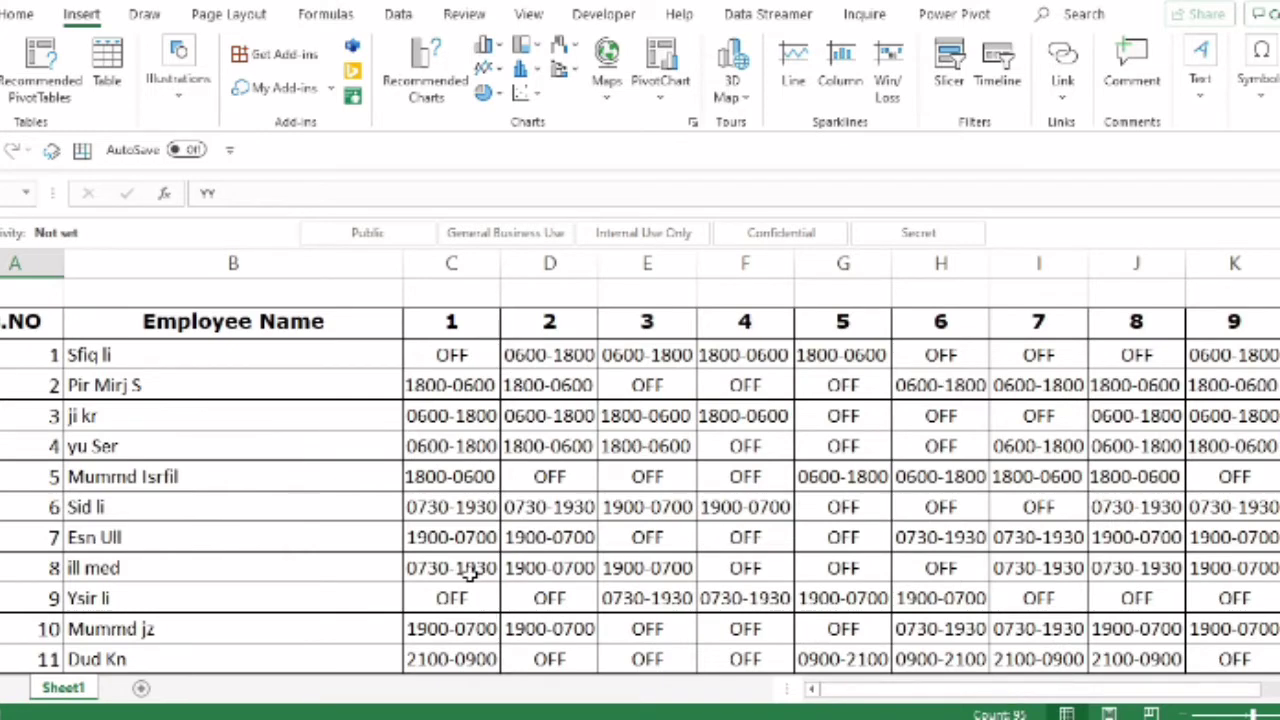
{"action": "scroll", "coordinate": [337, 557], "scroll_direction": "down", "scroll_amount": 8}
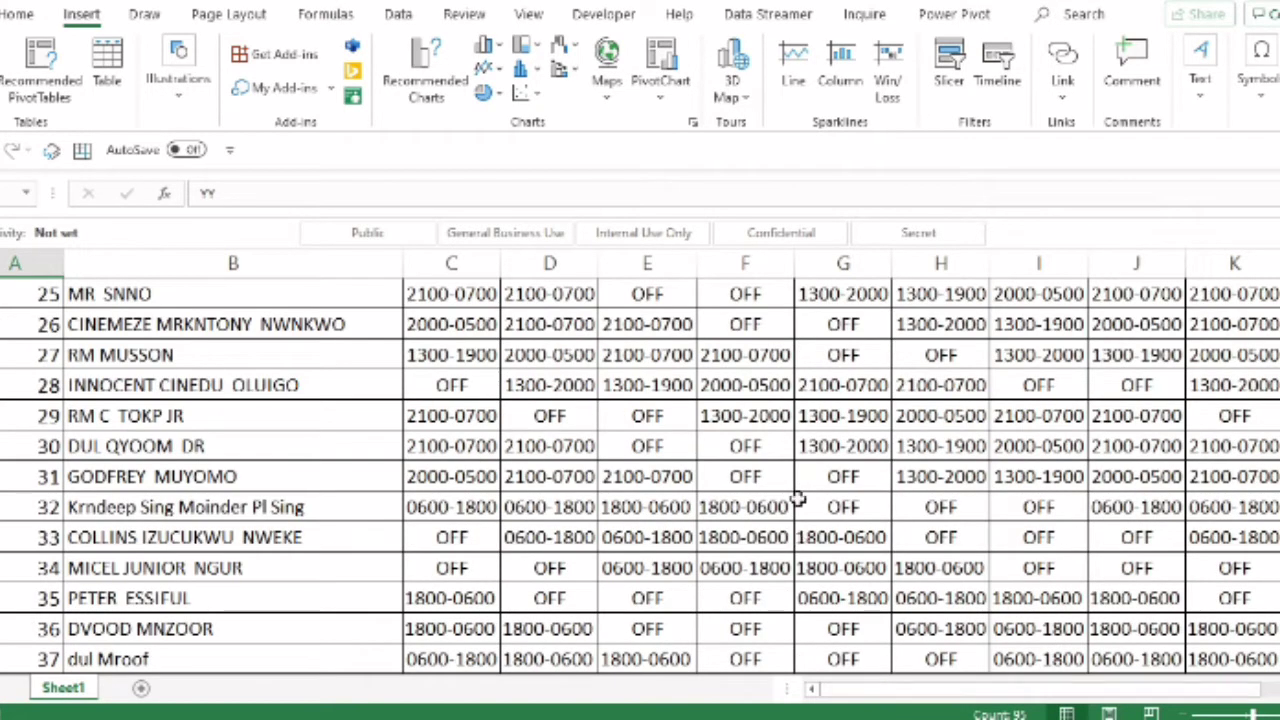
{"action": "scroll", "coordinate": [798, 497], "scroll_direction": "up", "scroll_amount": 8}
{"action": "left_click_drag", "start_coordinate": [1043, 690], "coordinate": [1136, 691]}
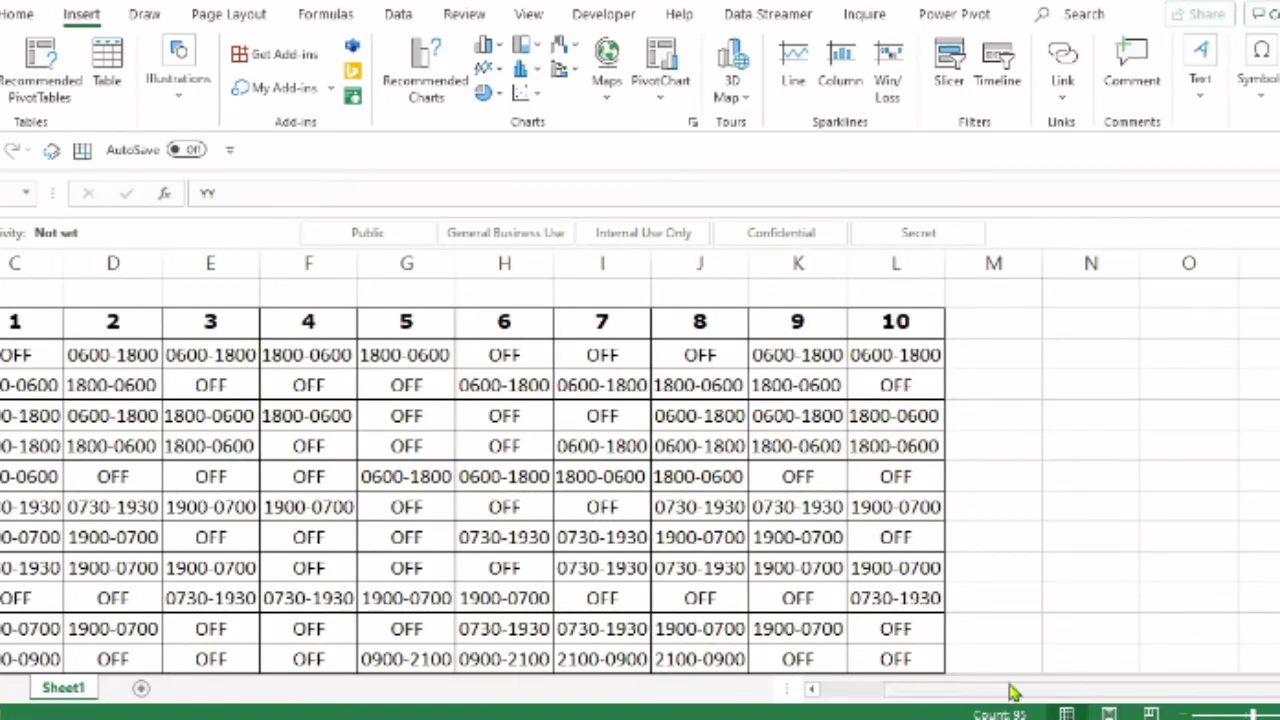
{"action": "left_click_drag", "start_coordinate": [932, 705], "coordinate": [820, 688]}
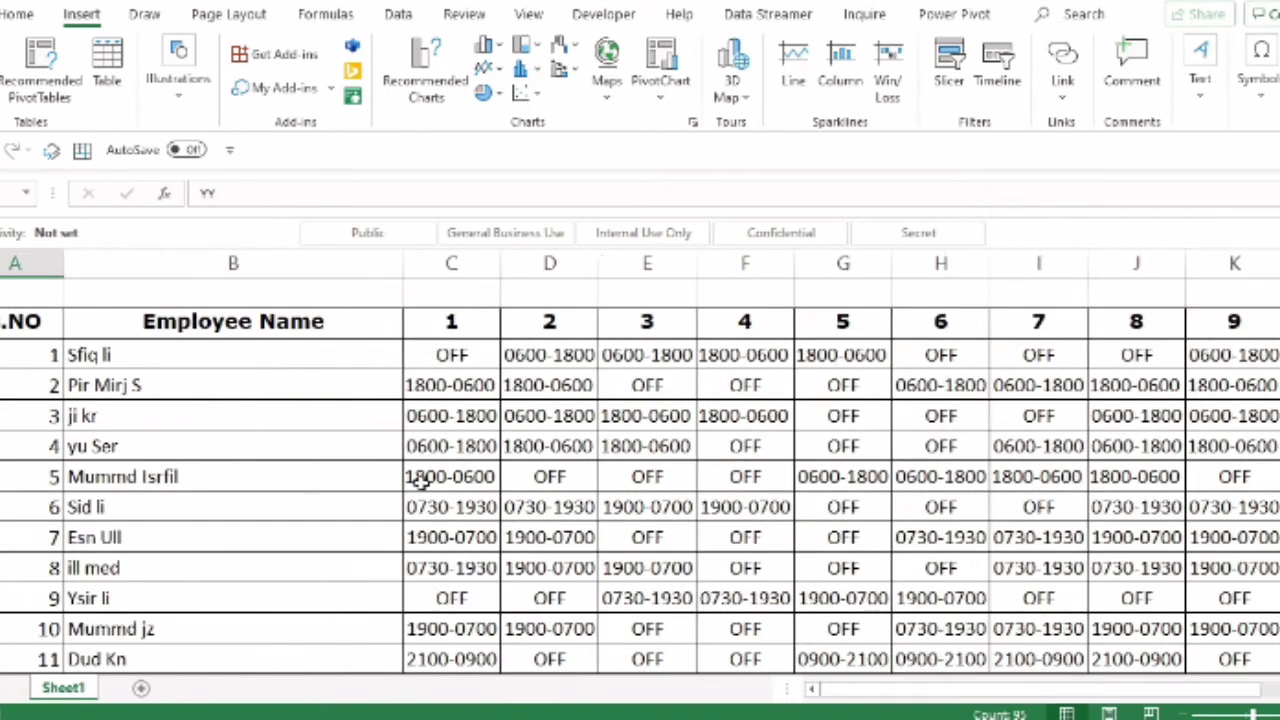
{"action": "scroll", "coordinate": [485, 563], "scroll_direction": "down", "scroll_amount": 20}
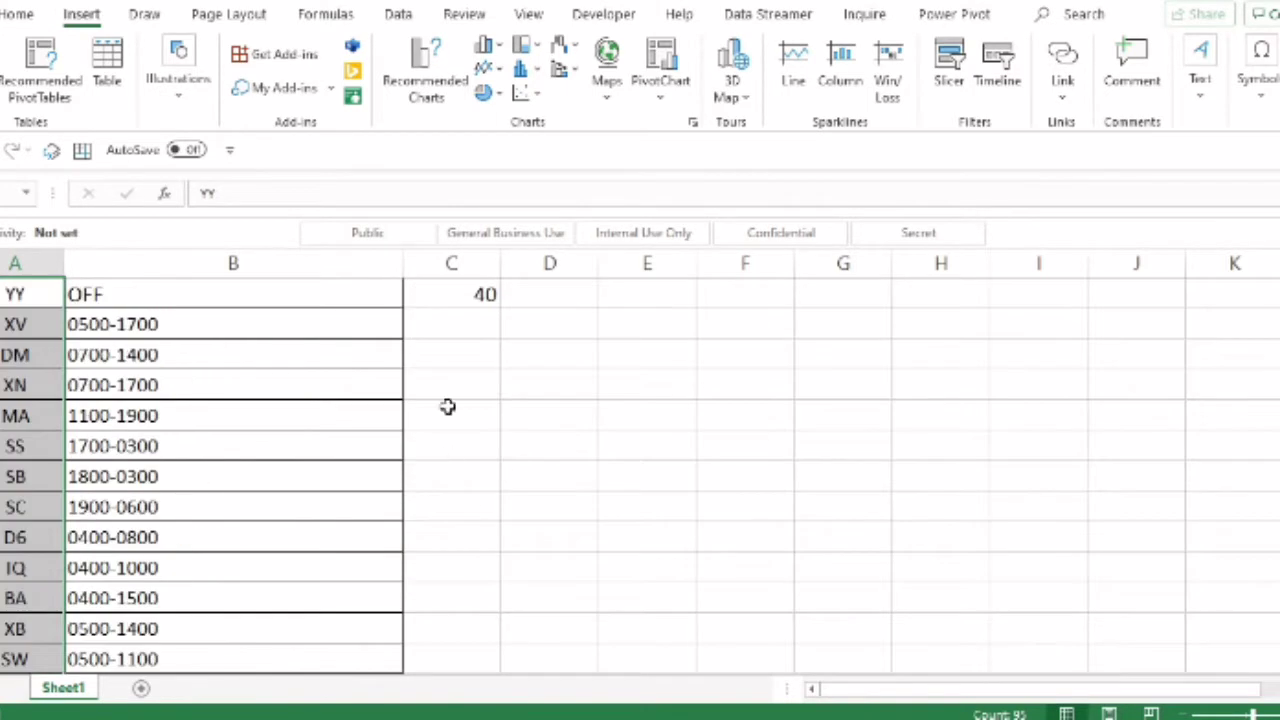
Clear the COUNTIF formula from C105 beside the OFF code.
{"action": "left_click", "coordinate": [450, 300]}
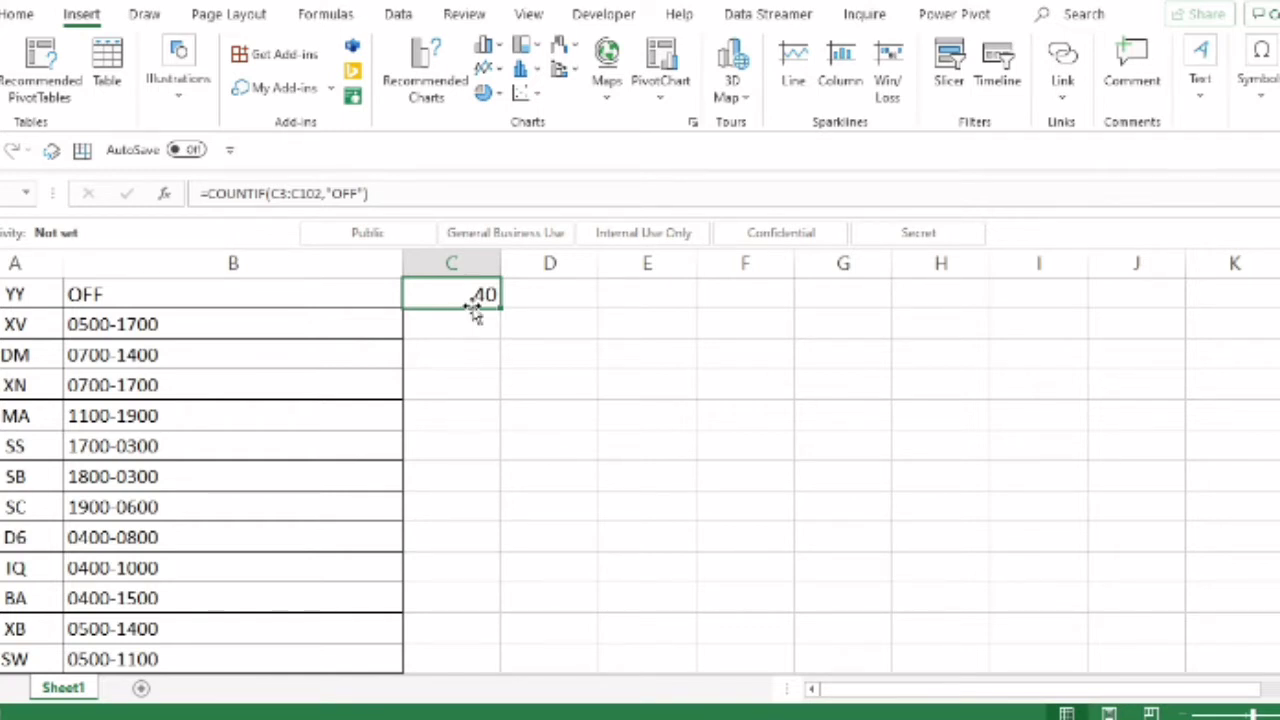
{"action": "left_click", "coordinate": [466, 415]}
{"action": "left_click", "coordinate": [449, 294]}
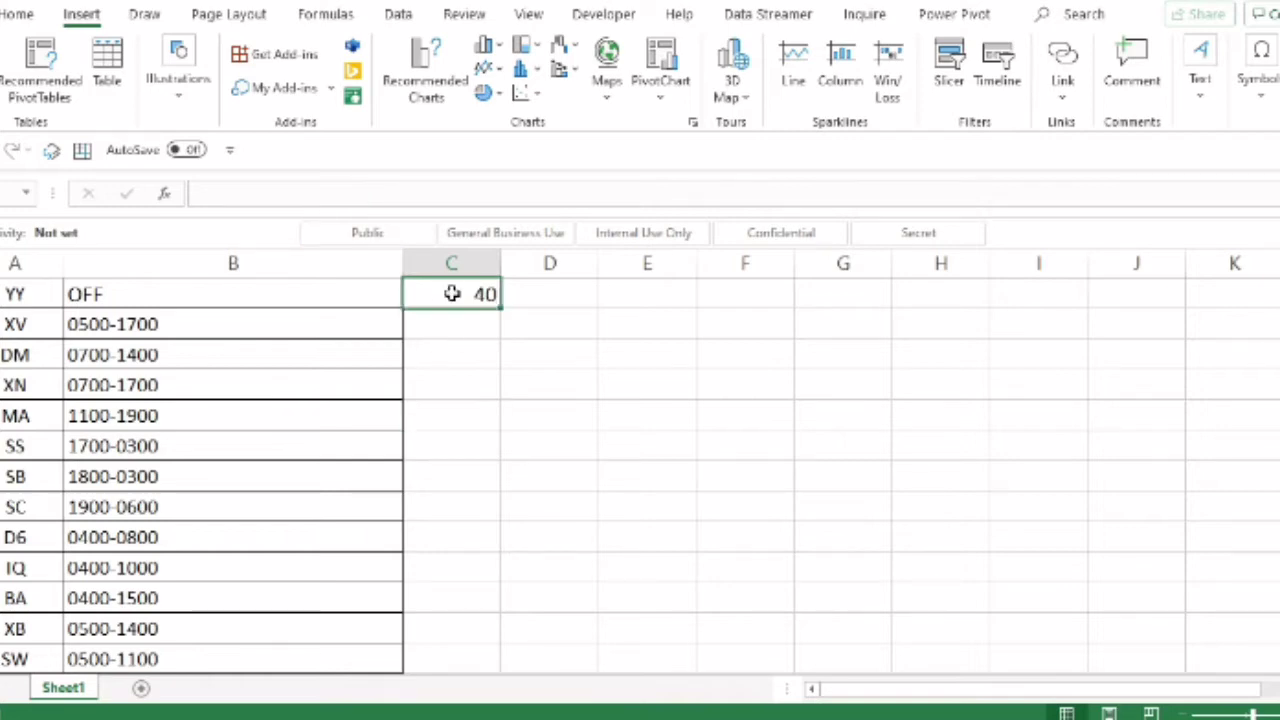
{"action": "key", "text": "Delete"}
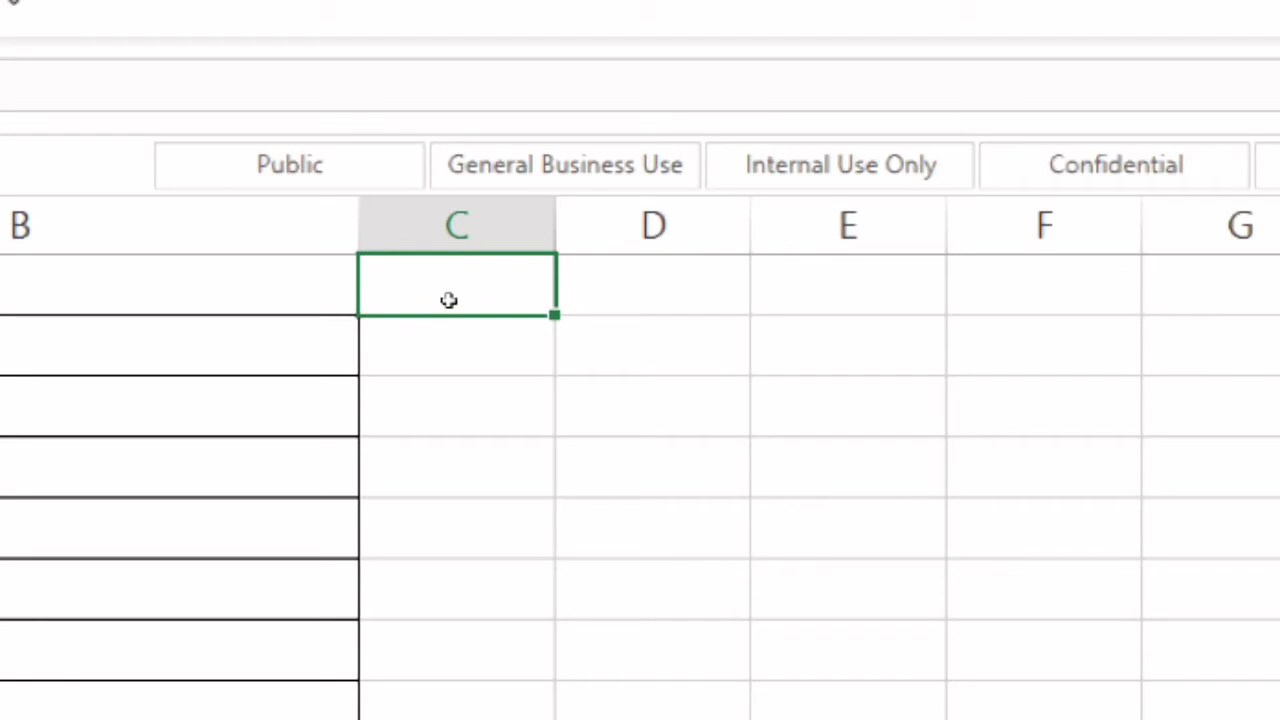
Start a COUNTIF formula in C105 with C3:C102, the day 1 shifts, as its range.
{"action": "type", "text": "=COUNTIF("}
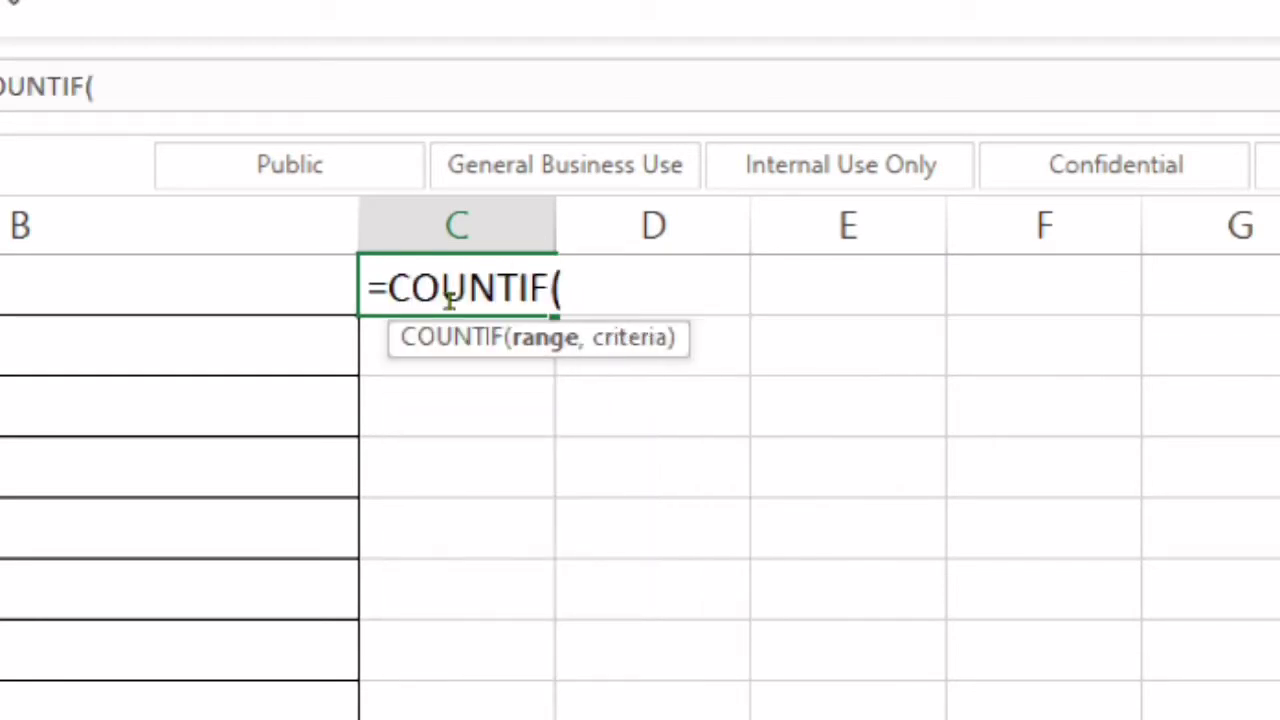
{"action": "scroll", "coordinate": [452, 300], "scroll_direction": "up", "scroll_amount": 15}
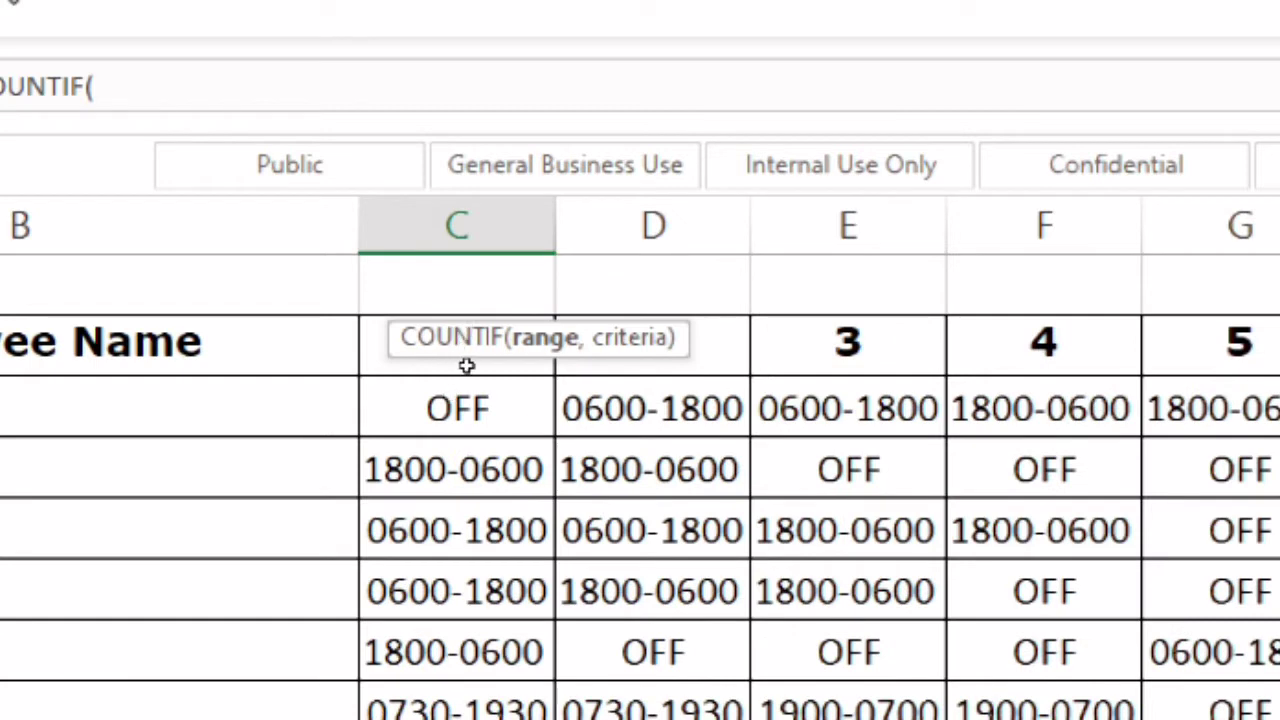
{"action": "key", "text": "Down"}
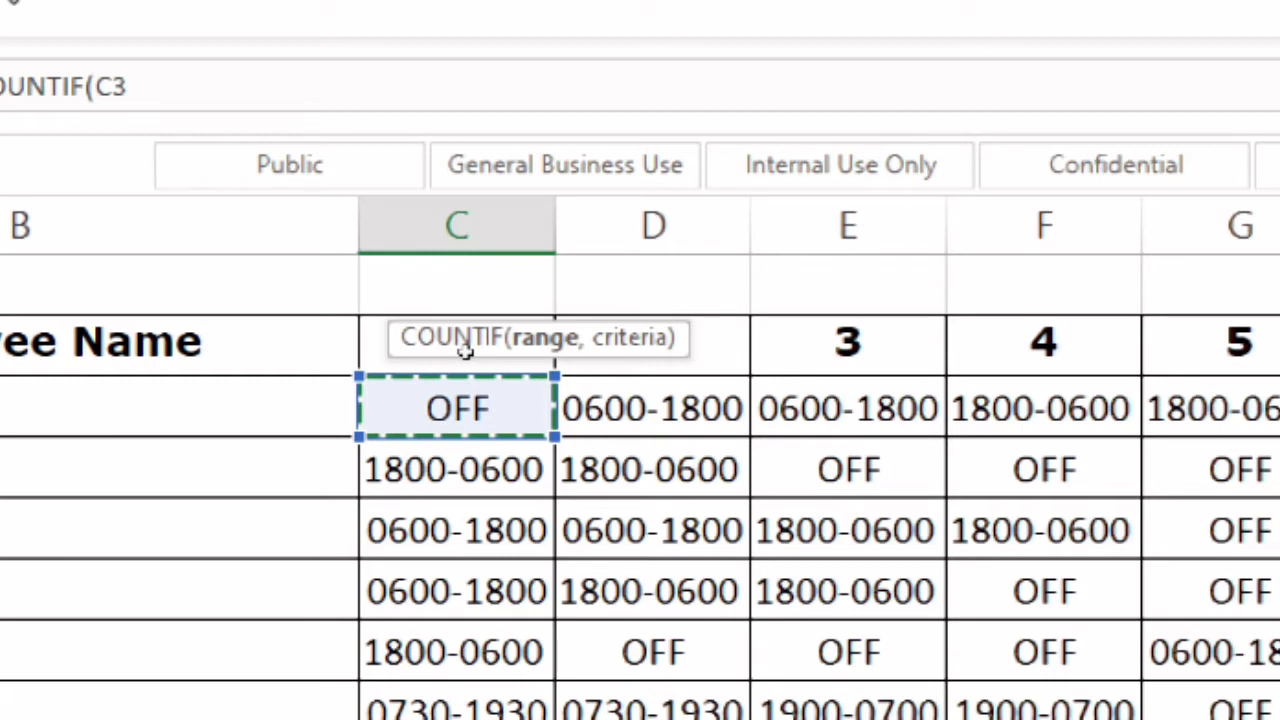
{"action": "key", "text": "ctrl+shift+Down"}
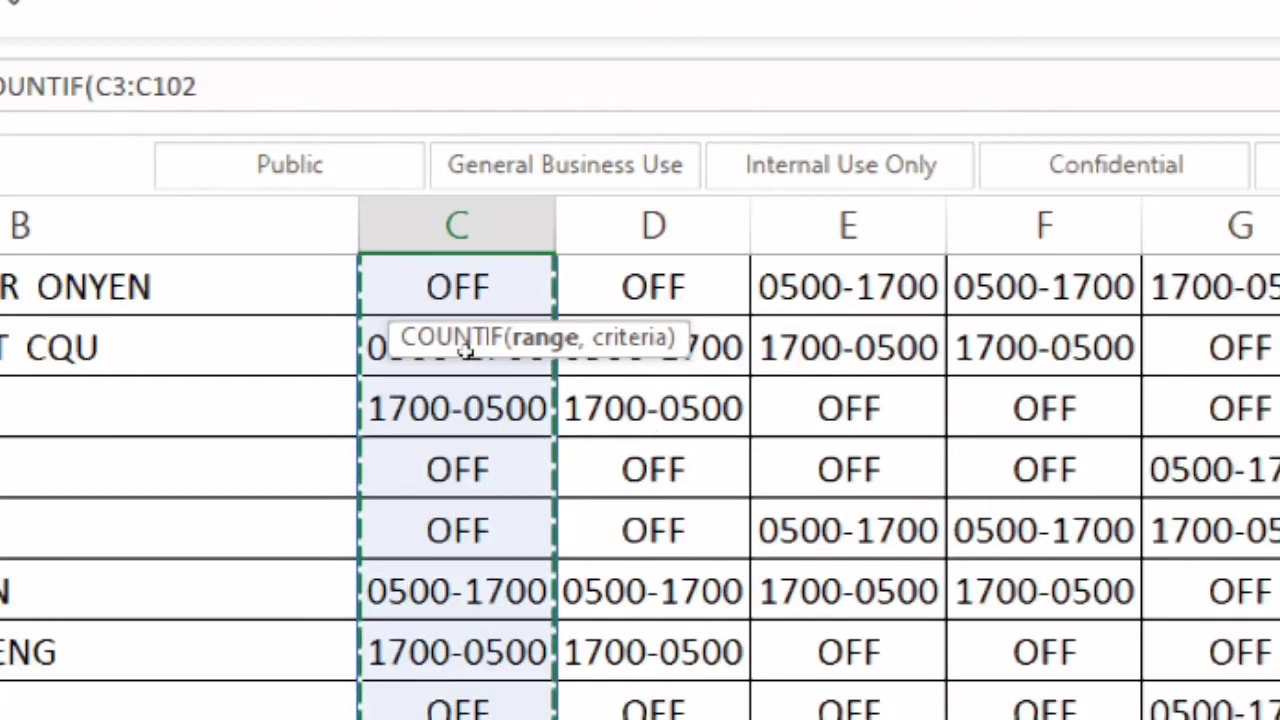
{"action": "scroll", "coordinate": [465, 350], "scroll_direction": "down", "scroll_amount": 9}
{"action": "scroll", "coordinate": [465, 350], "scroll_direction": "up", "scroll_amount": 1}
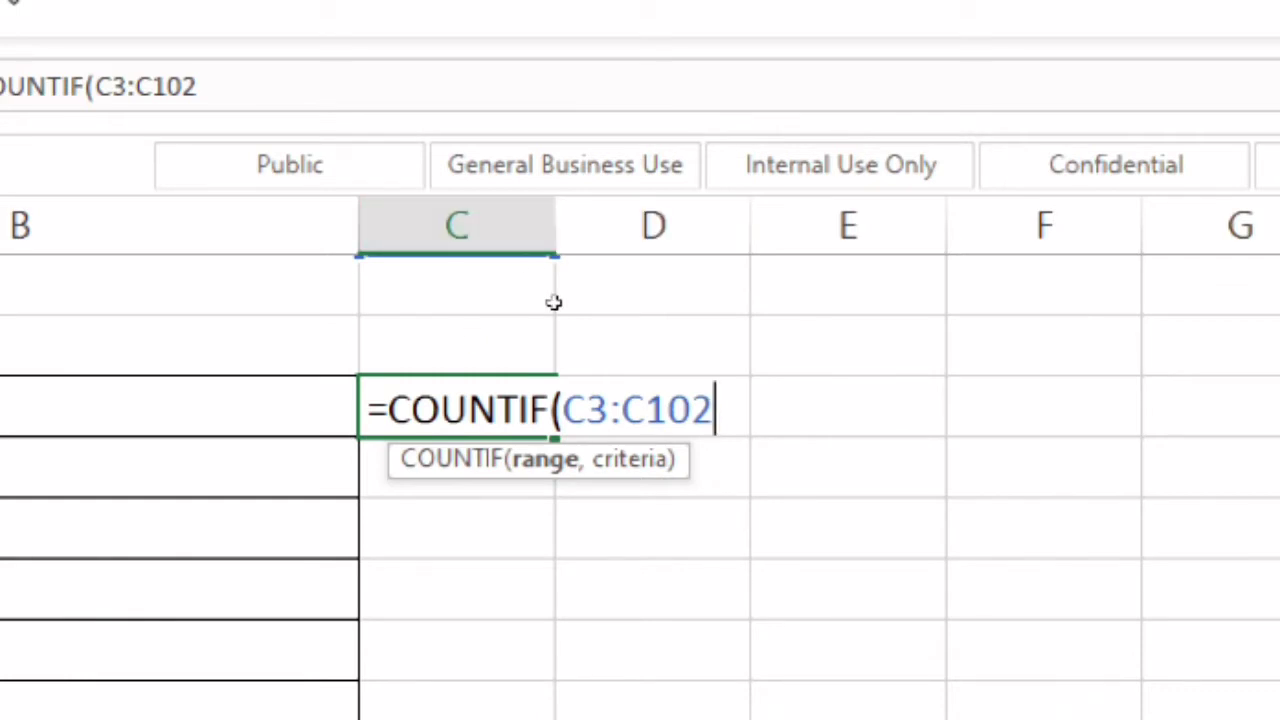
Complete the COUNTIF formula with B105 as criterion, locking its column so it reads =COUNTIF(C3:C102,$B105).
{"action": "type", "text": ","}
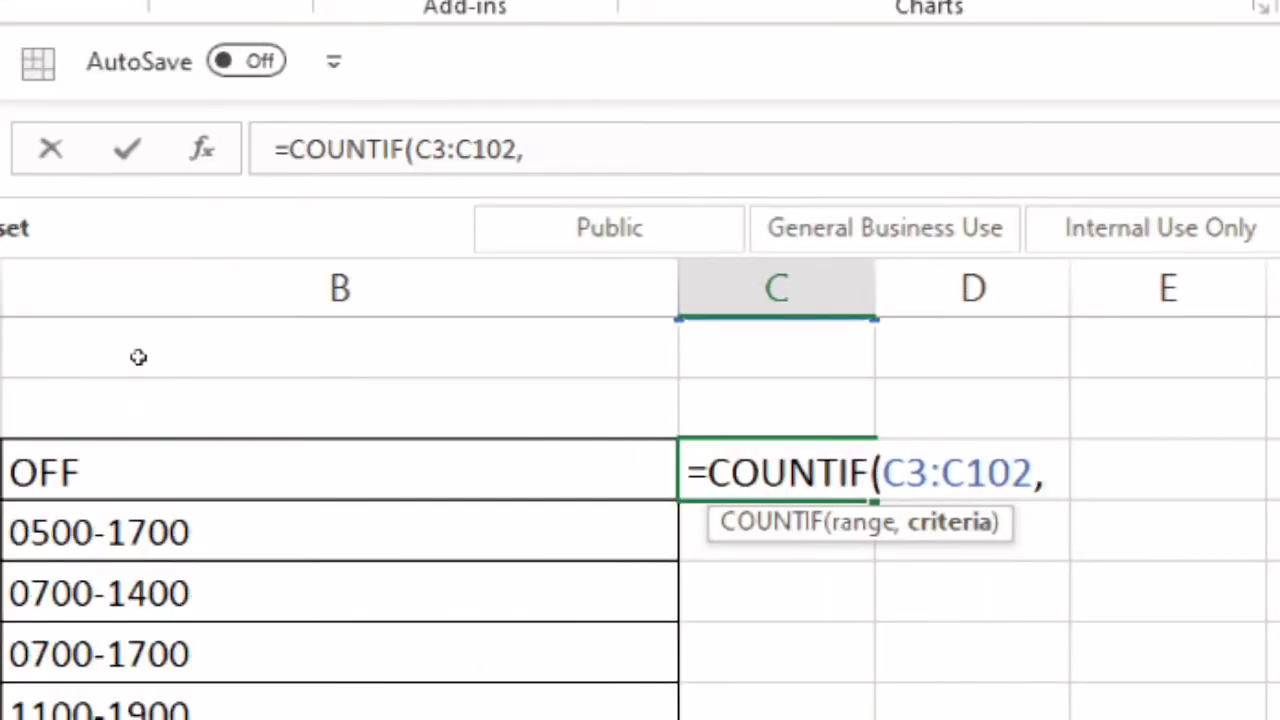
{"action": "key", "text": "Left"}
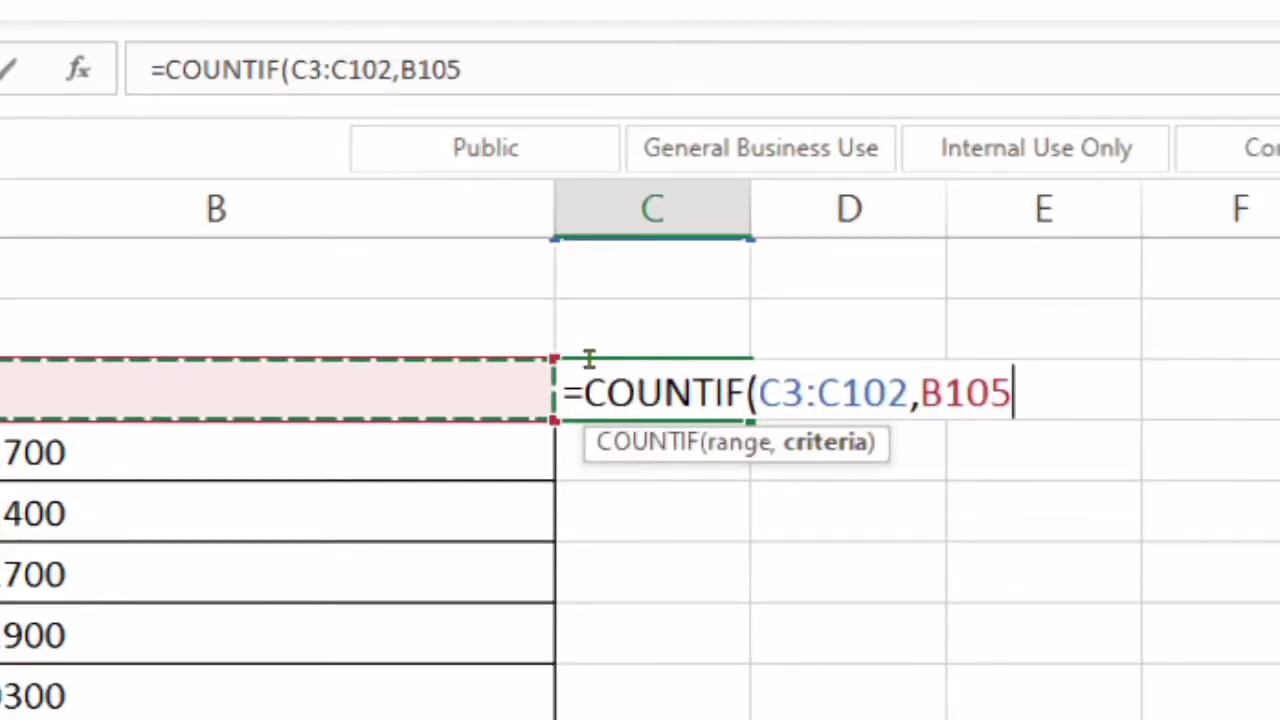
{"action": "key", "text": "F2"}
{"action": "key", "text": "ctrl+Left"}
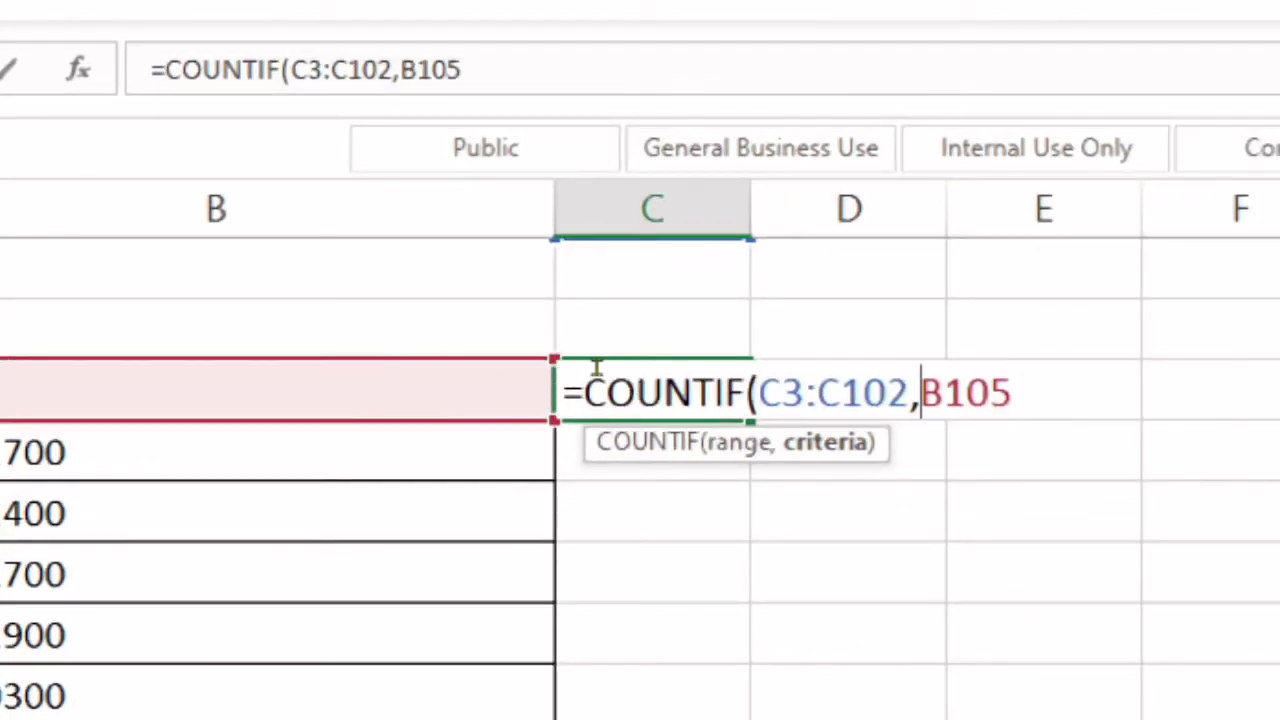
{"action": "type", "text": "$B105"}
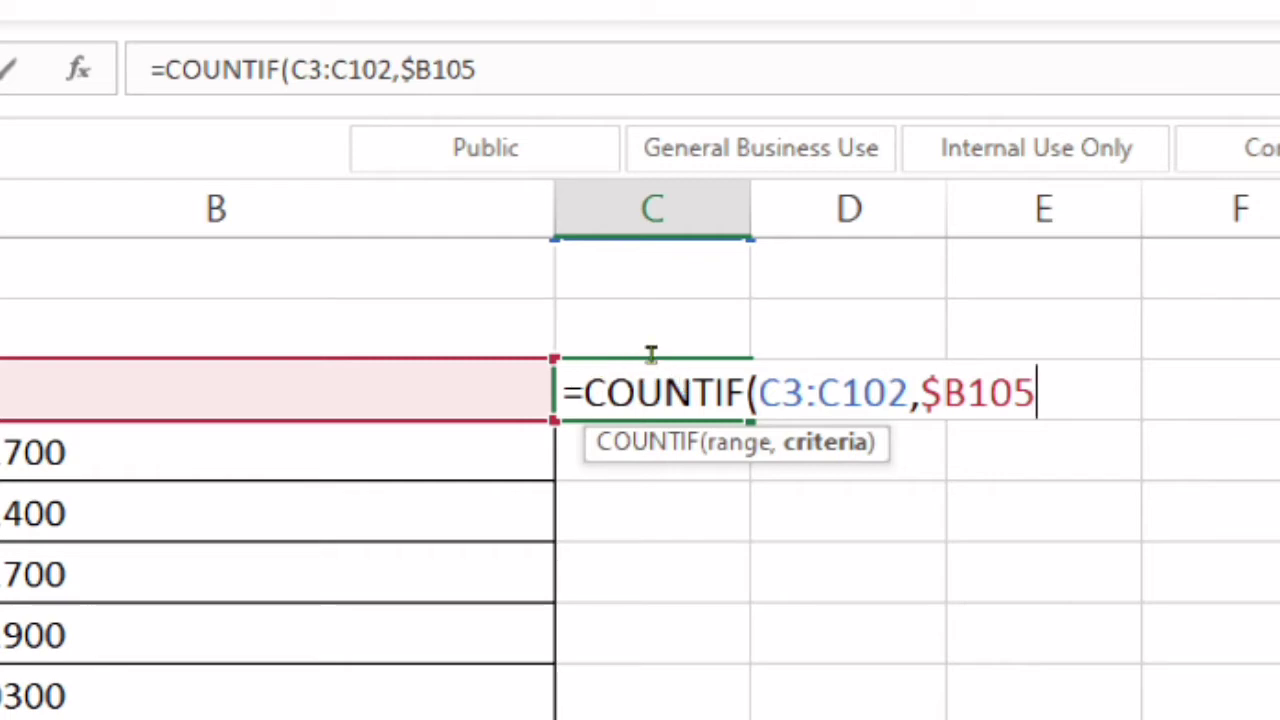
{"action": "type", "text": ")"}
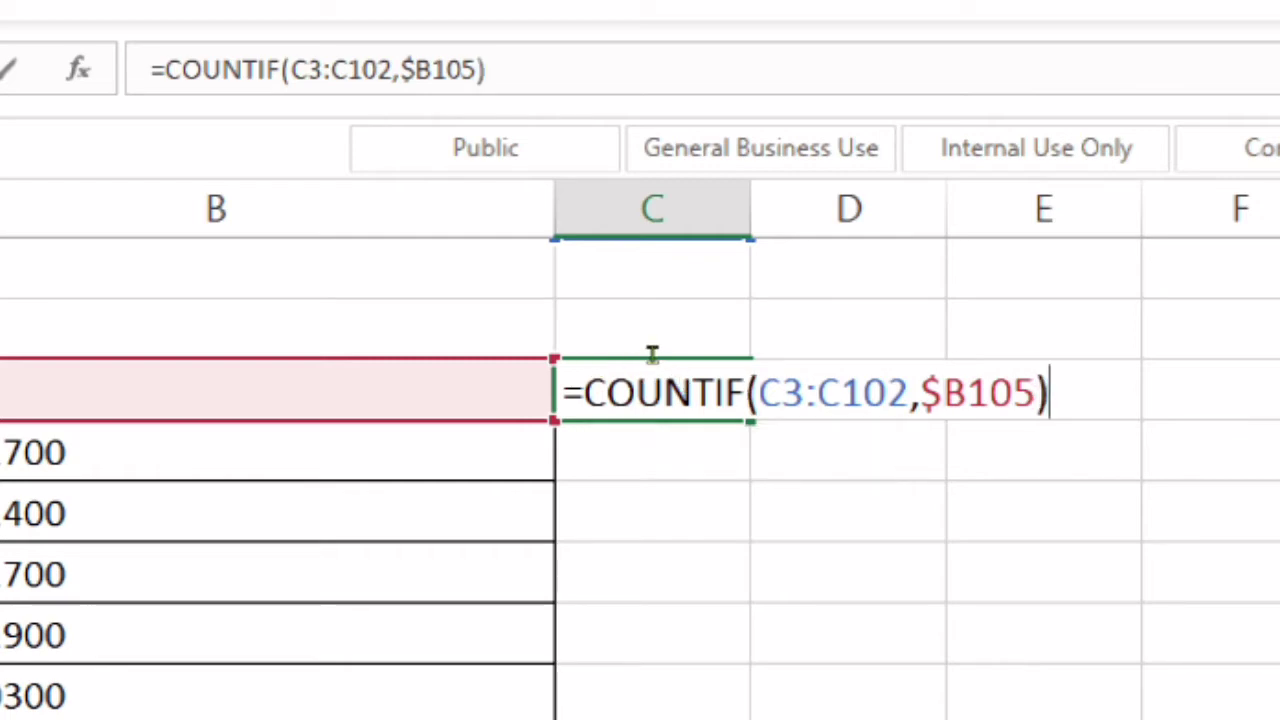
Enter the COUNTIF formula in C105 and review the roster above it.
{"action": "key", "text": "Return"}
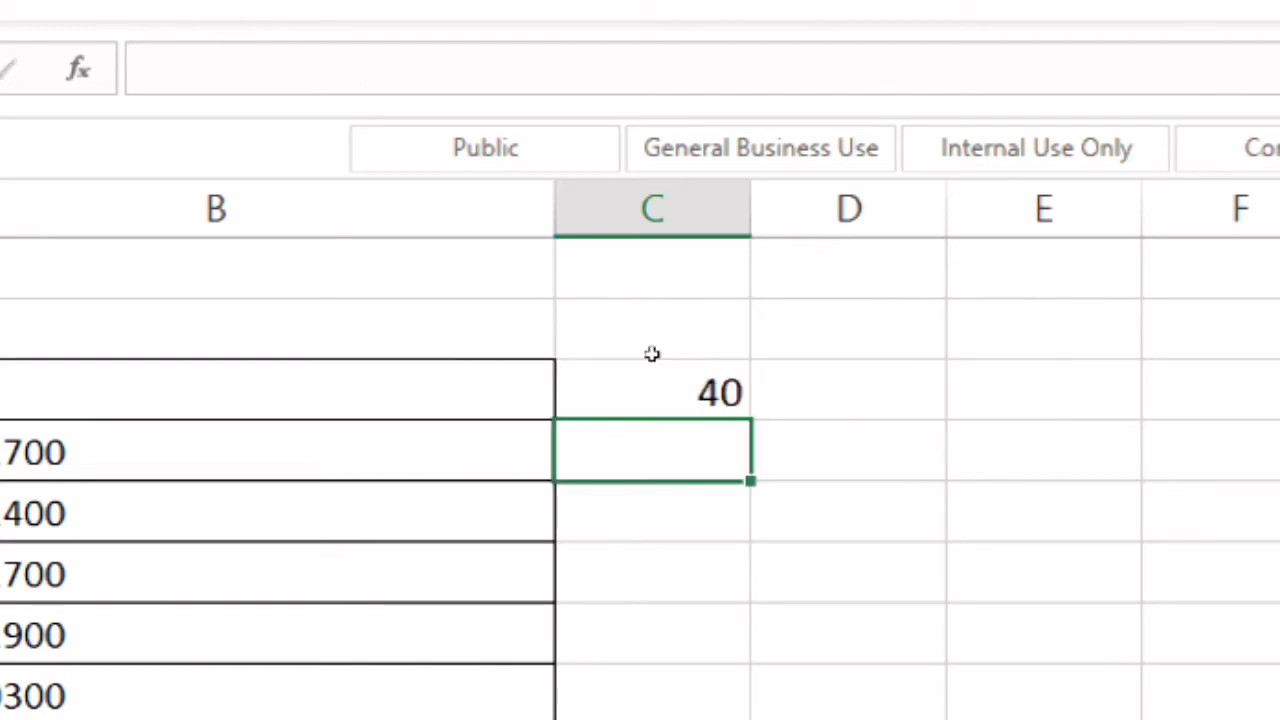
{"action": "key", "text": "Up"}
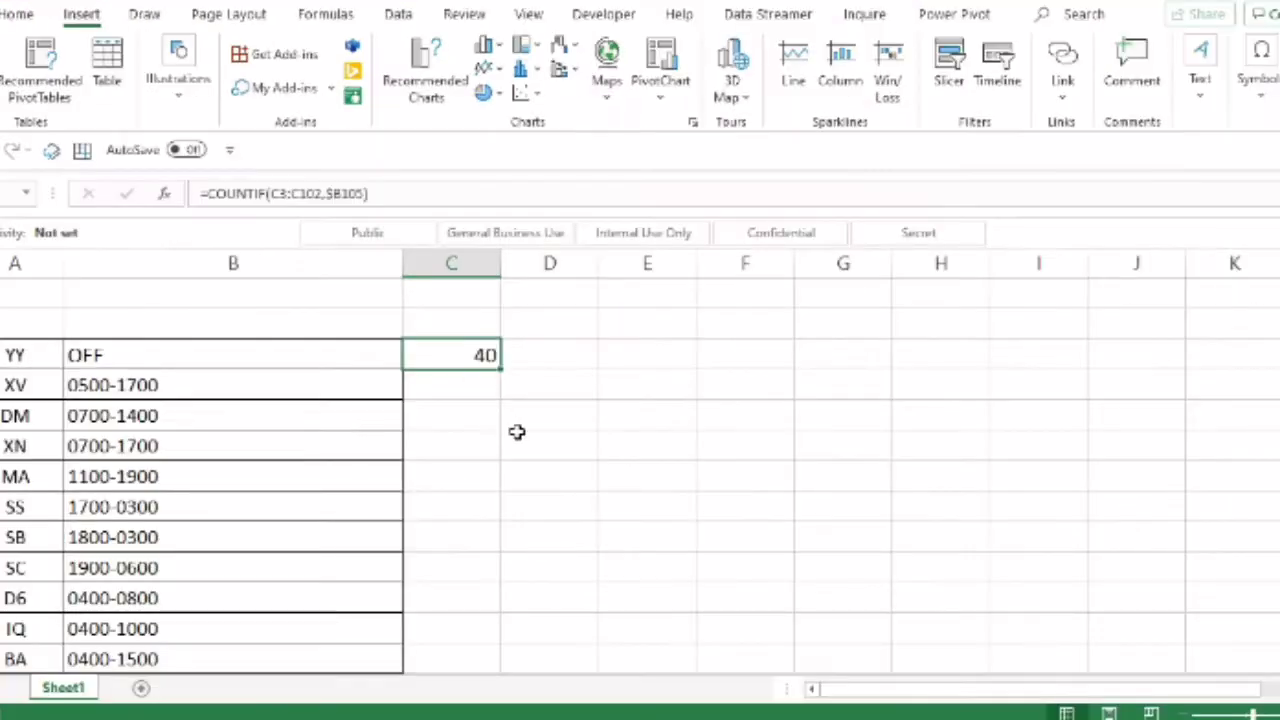
{"action": "scroll", "coordinate": [745, 438], "scroll_direction": "down", "scroll_amount": 20}
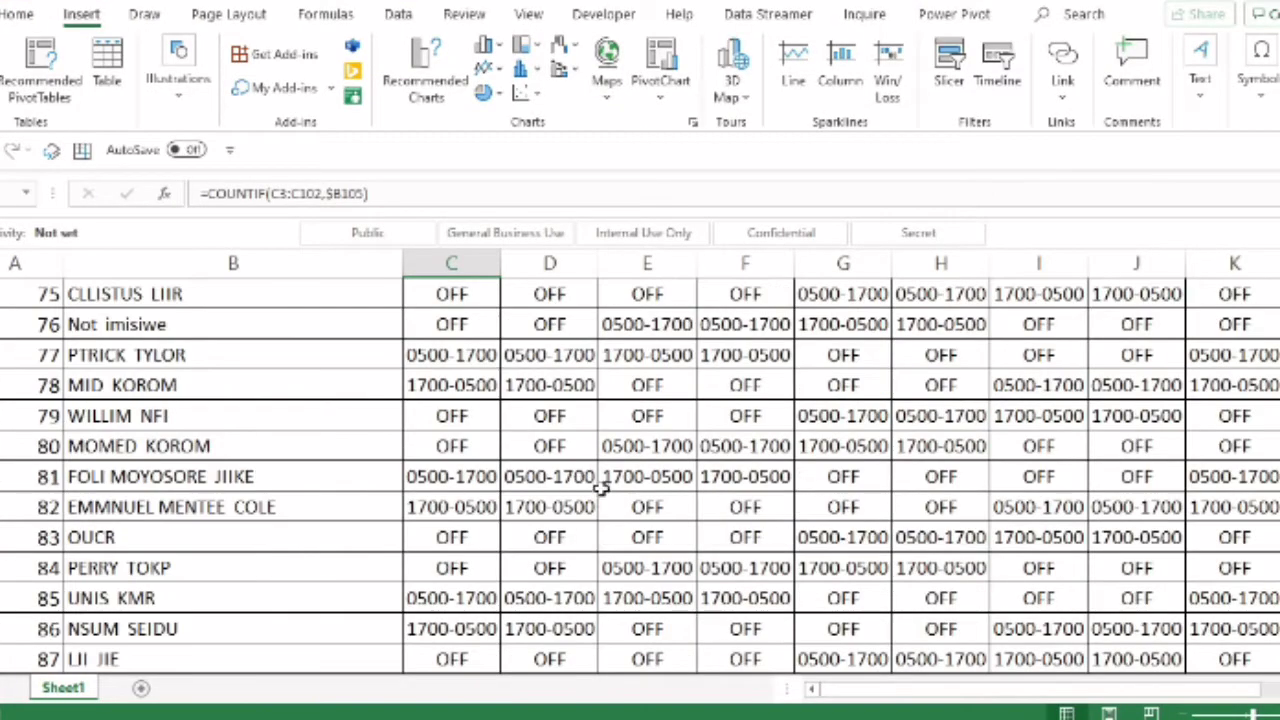
{"action": "scroll", "coordinate": [600, 488], "scroll_direction": "up", "scroll_amount": 20}
{"action": "left_click_drag", "start_coordinate": [950, 690], "coordinate": [830, 692]}
{"action": "scroll", "coordinate": [687, 555], "scroll_direction": "down", "scroll_amount": 20}
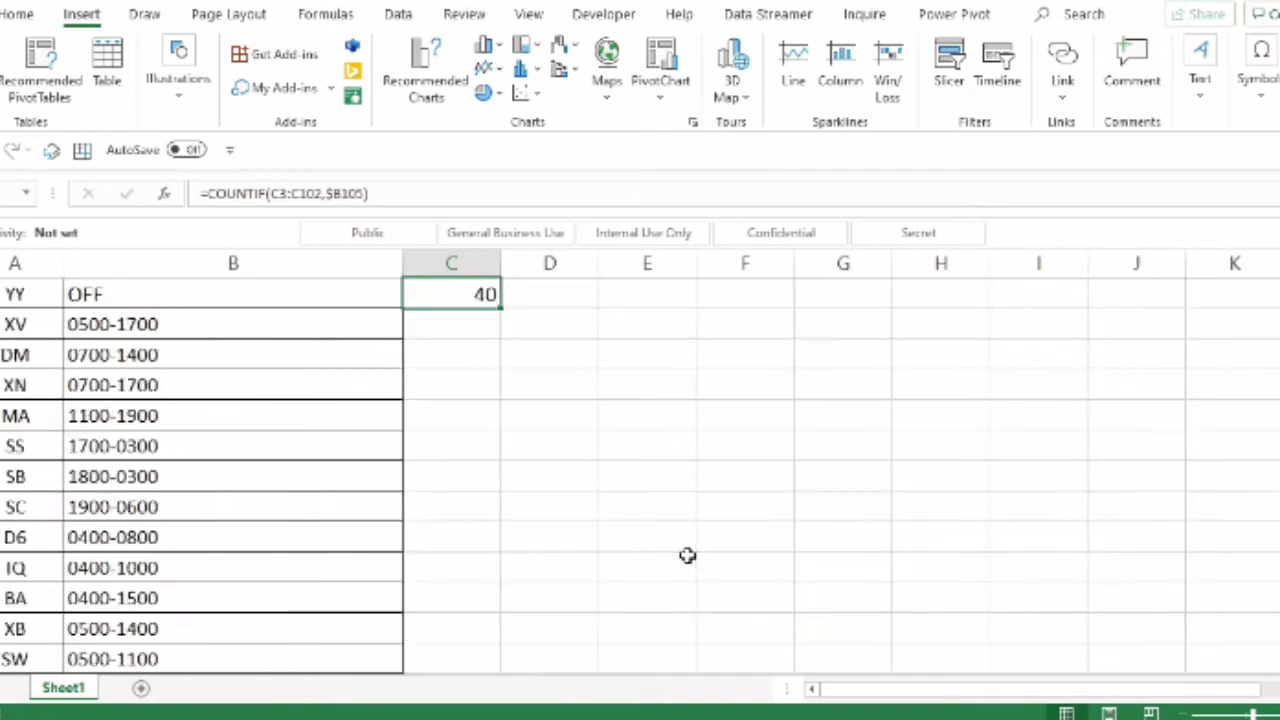
{"action": "scroll", "coordinate": [687, 555], "scroll_direction": "up", "scroll_amount": 5}
{"action": "scroll", "coordinate": [687, 555], "scroll_direction": "down", "scroll_amount": 5}
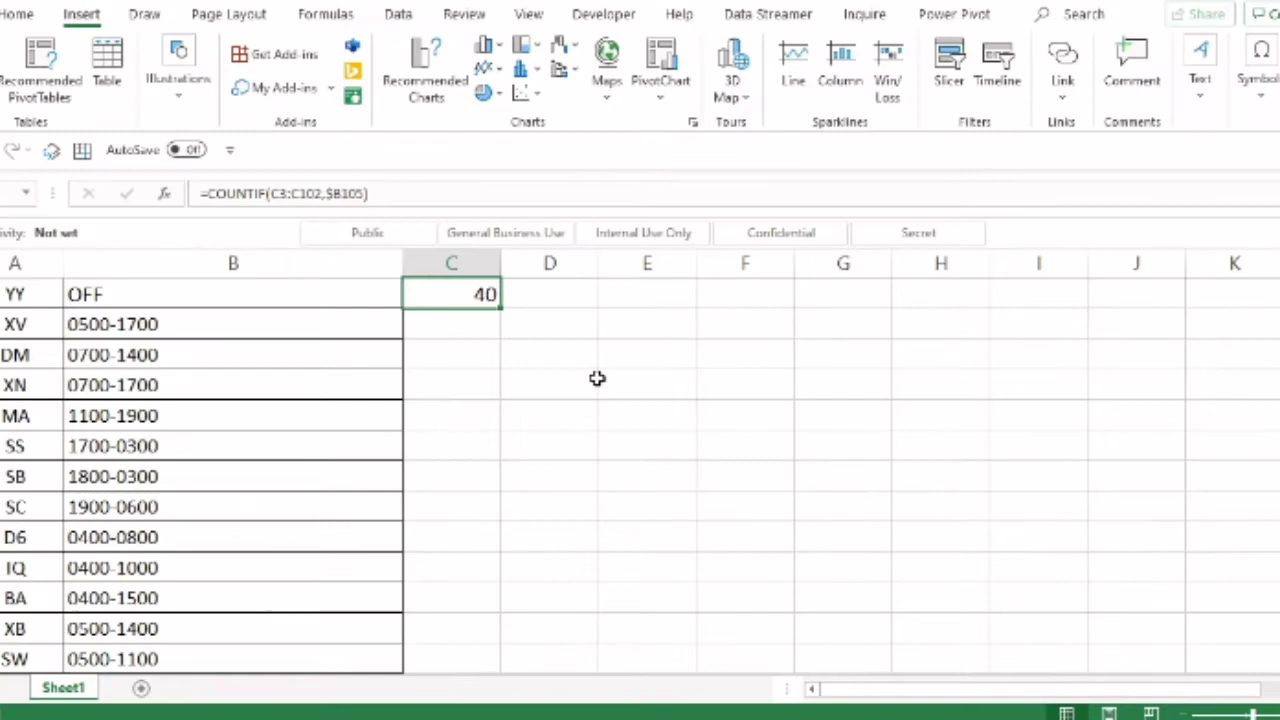
Copy the COUNTIF formula from C105 across the OFF row to L105, covering days 1 to 10.
{"action": "left_click", "coordinate": [233, 425]}
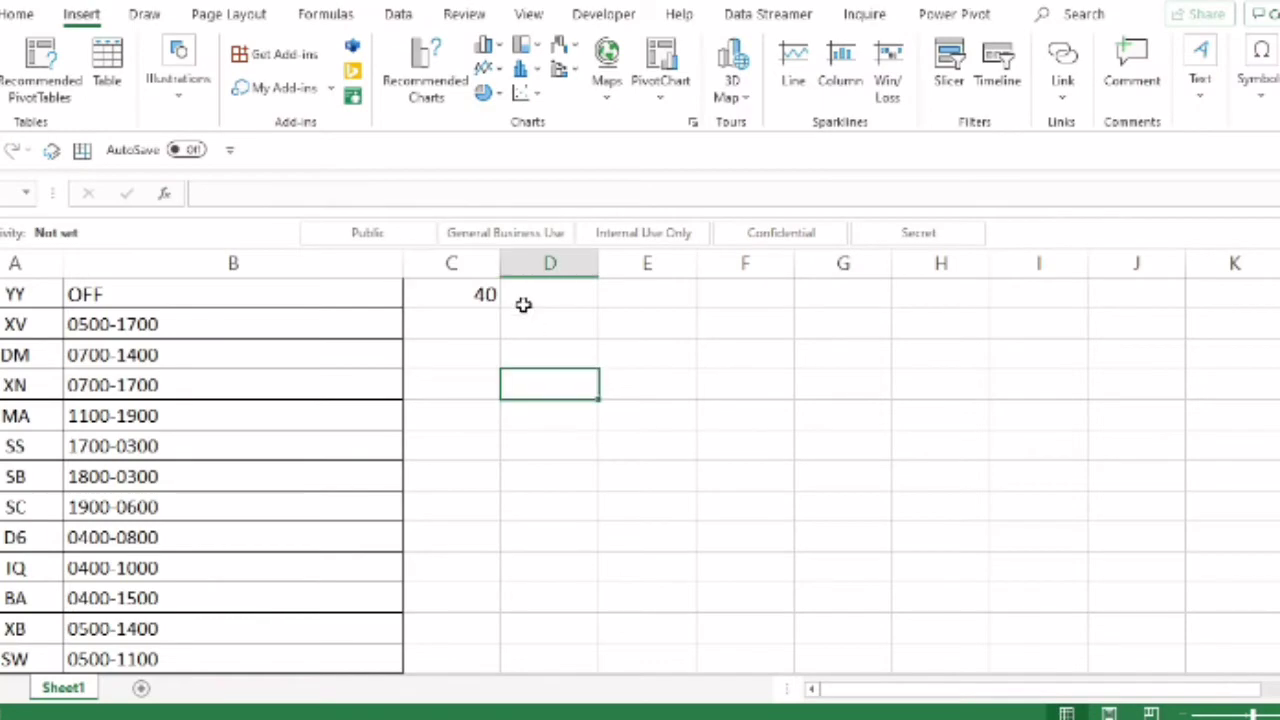
{"action": "left_click", "coordinate": [16, 258]}
{"action": "left_click_drag", "start_coordinate": [498, 312], "coordinate": [1224, 289]}
{"action": "scroll", "coordinate": [1224, 289], "scroll_direction": "up", "scroll_amount": 5}
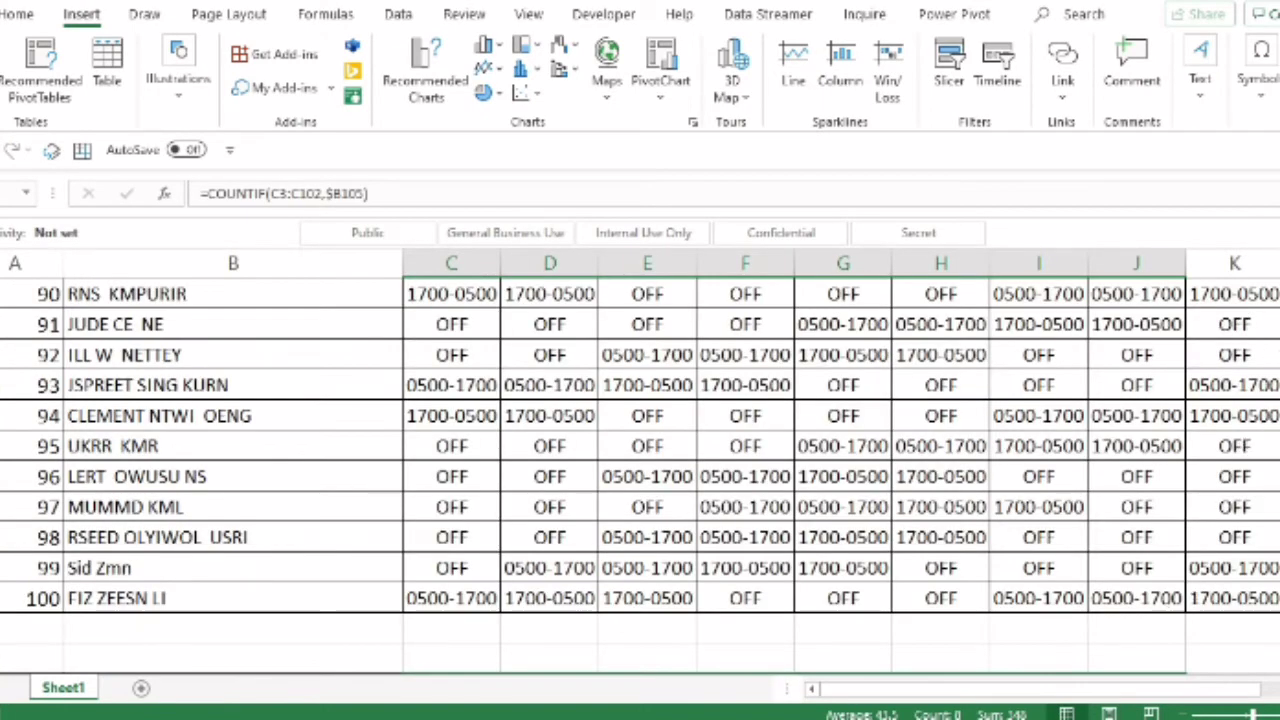
{"action": "scroll", "coordinate": [1190, 612], "scroll_direction": "down", "scroll_amount": 1}
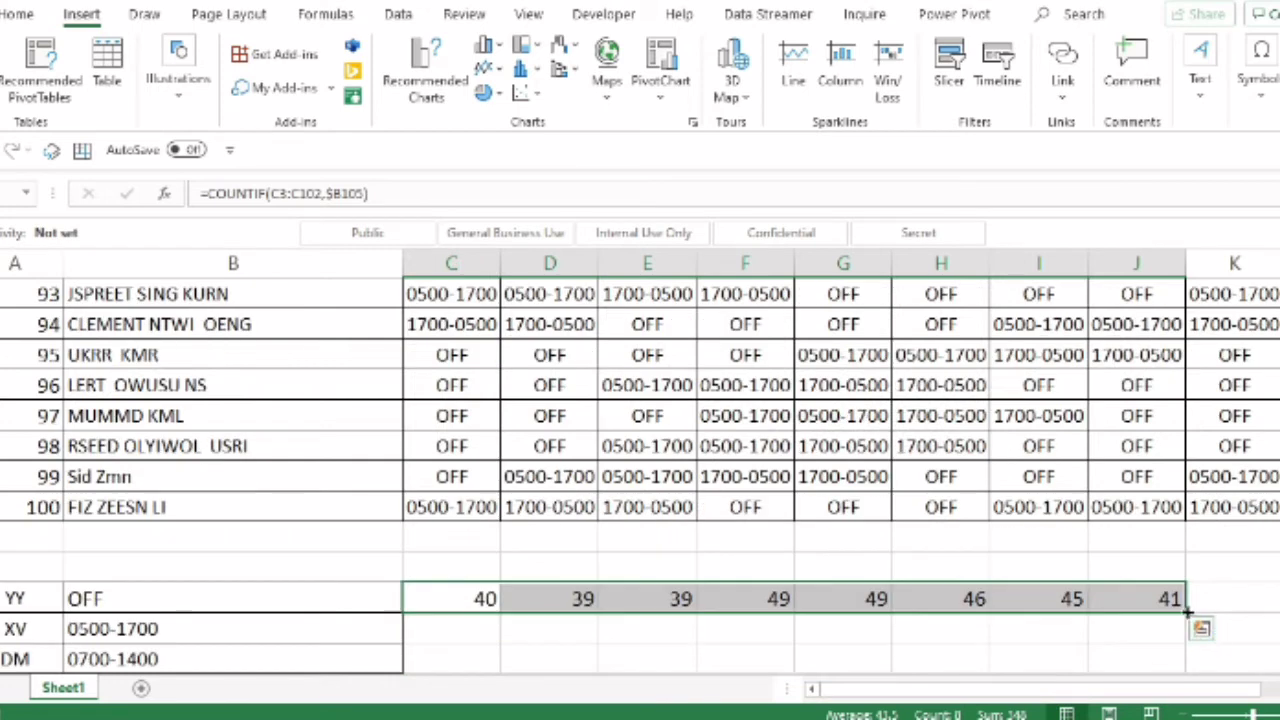
{"action": "left_click_drag", "start_coordinate": [1188, 612], "coordinate": [940, 638]}
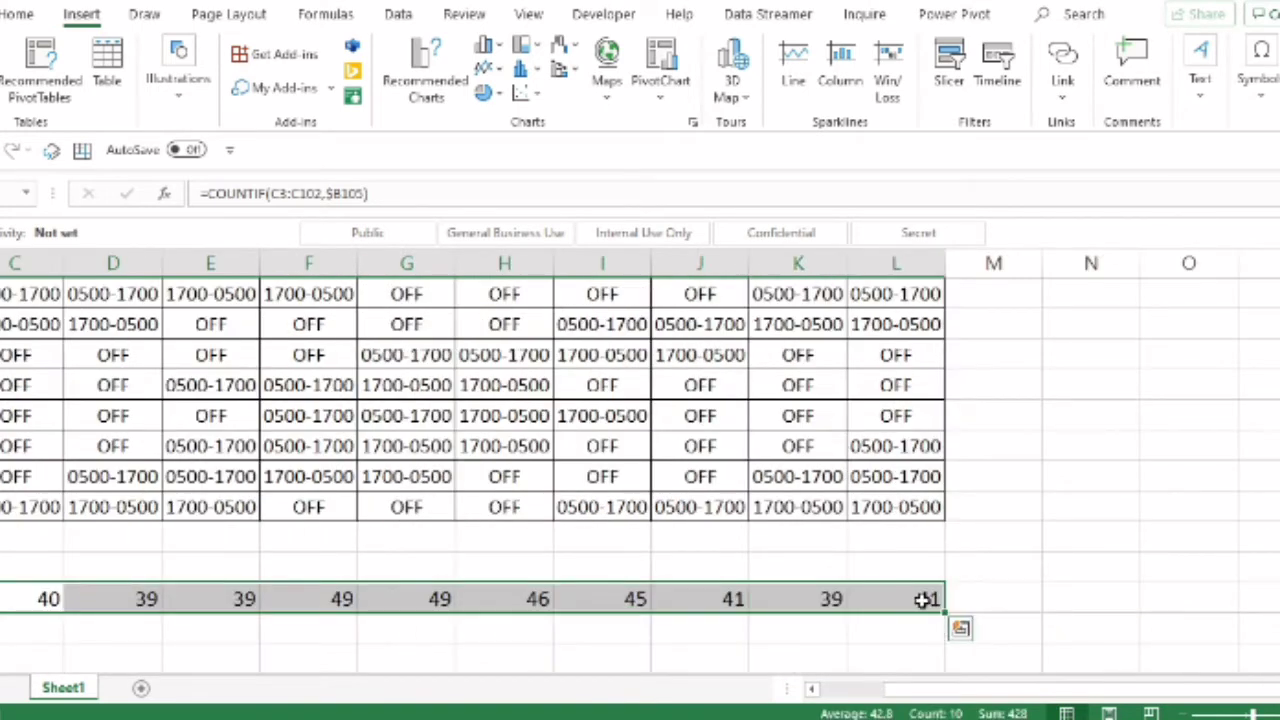
Check the copied COUNTIF formulas in the OFF row for day 10 and day 5.
{"action": "left_click", "coordinate": [924, 598]}
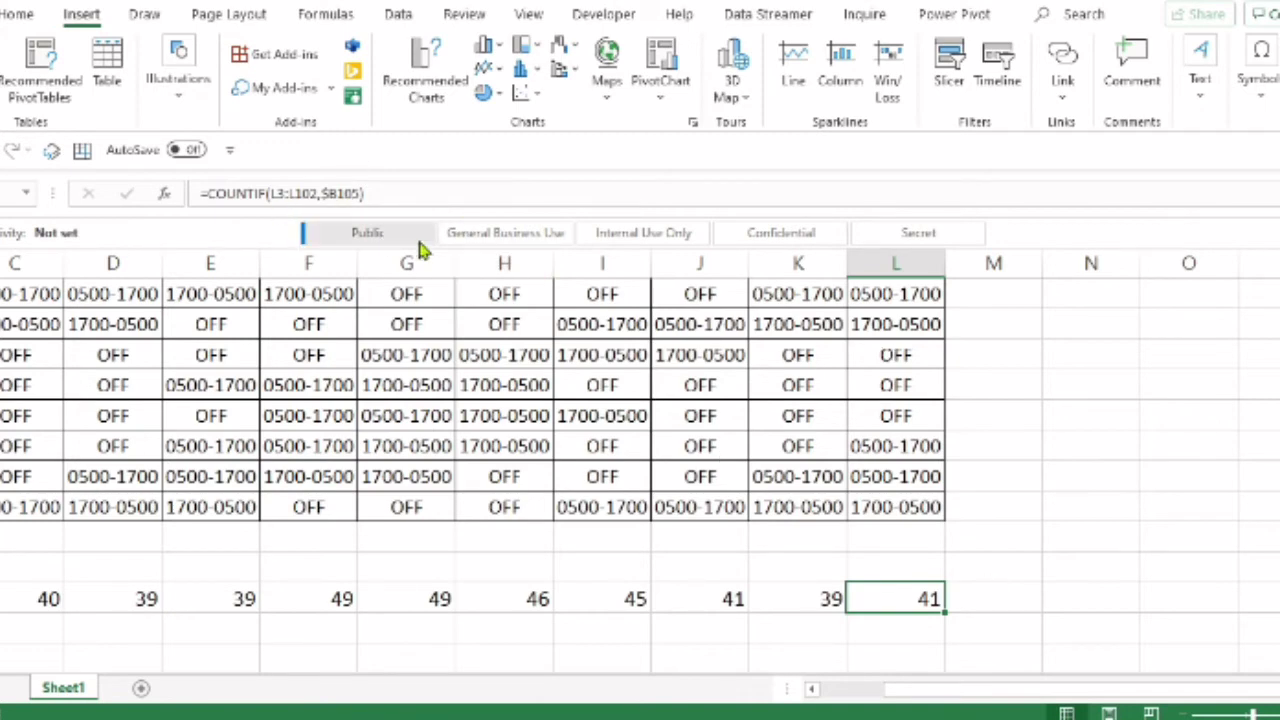
{"action": "left_click_drag", "start_coordinate": [938, 691], "coordinate": [814, 691]}
{"action": "left_click", "coordinate": [314, 598]}
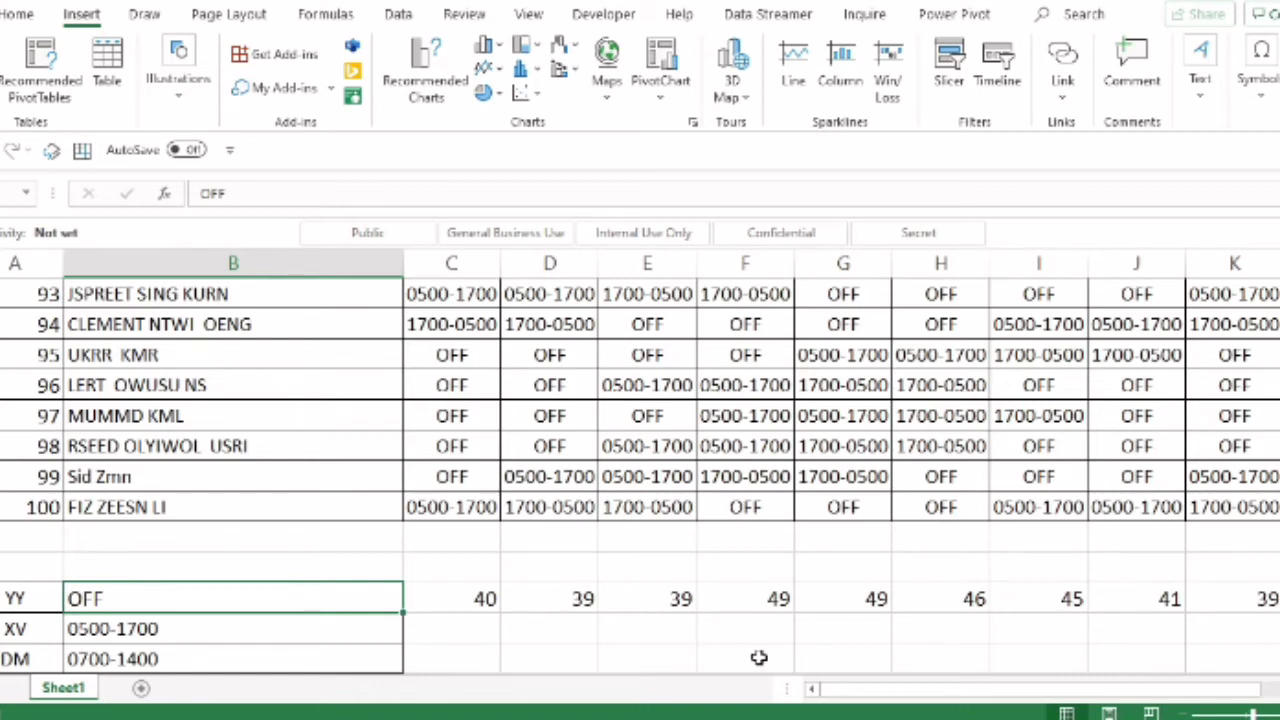
{"action": "left_click", "coordinate": [876, 600]}
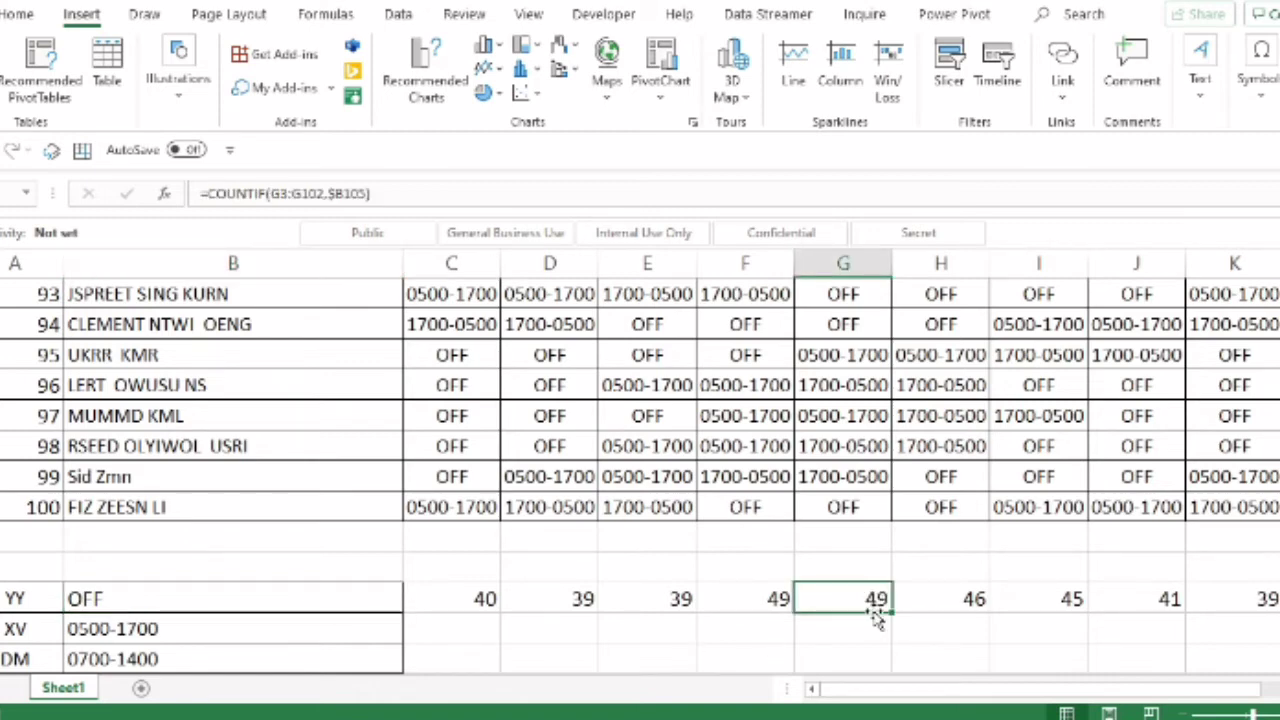
Turn on filtering for the roster's header row, from the serial number through the day columns.
{"action": "scroll", "coordinate": [866, 497], "scroll_direction": "up", "scroll_amount": 20}
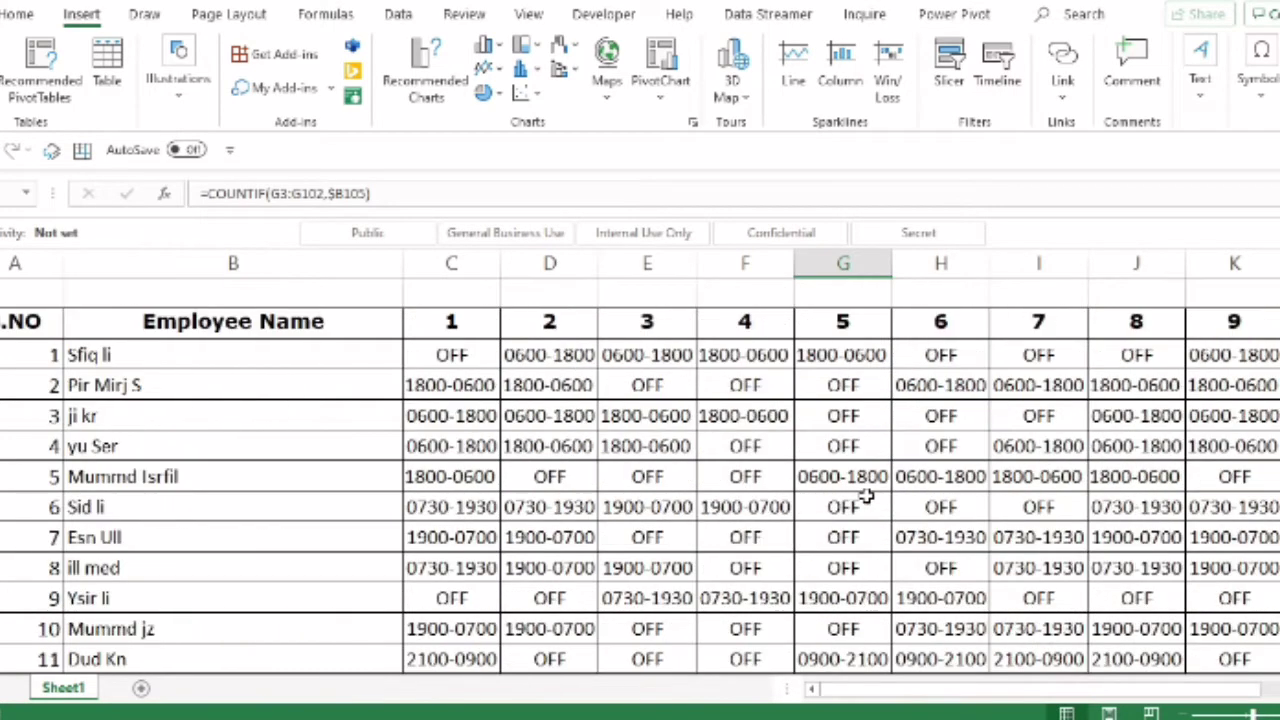
{"action": "left_click", "coordinate": [0, 321]}
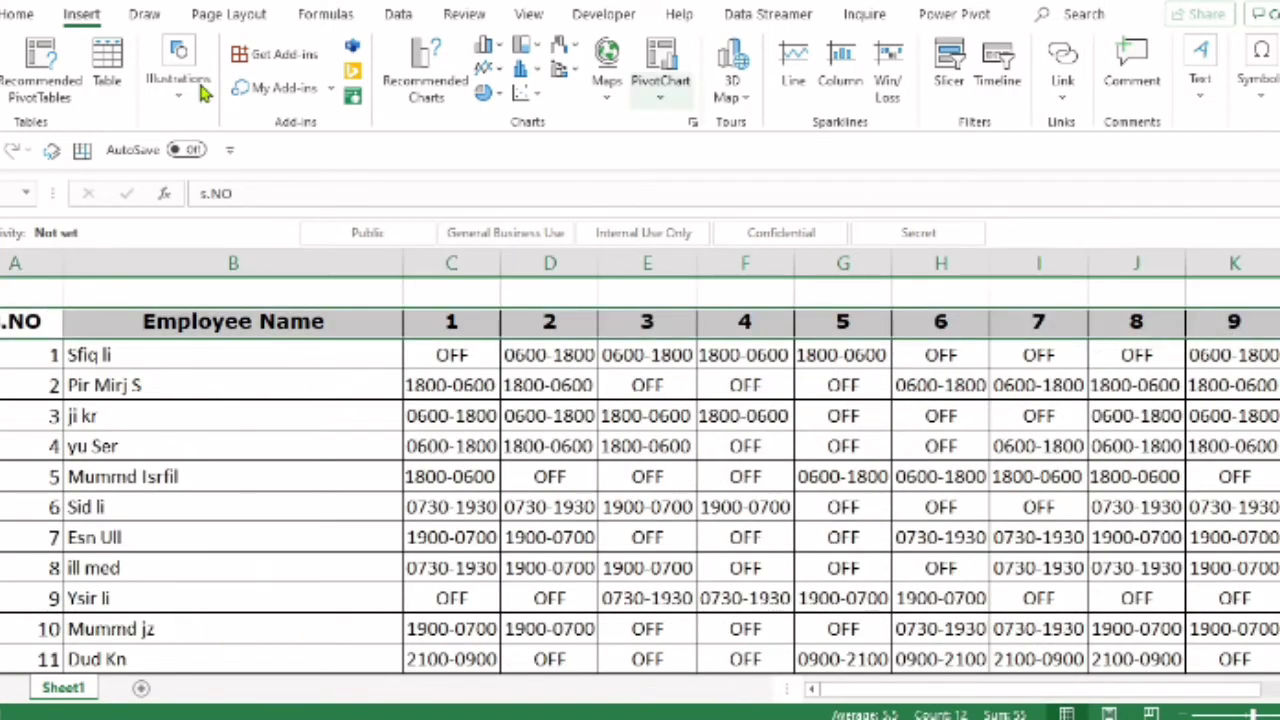
{"action": "left_click", "coordinate": [8, 15]}
{"action": "left_click", "coordinate": [1143, 86]}
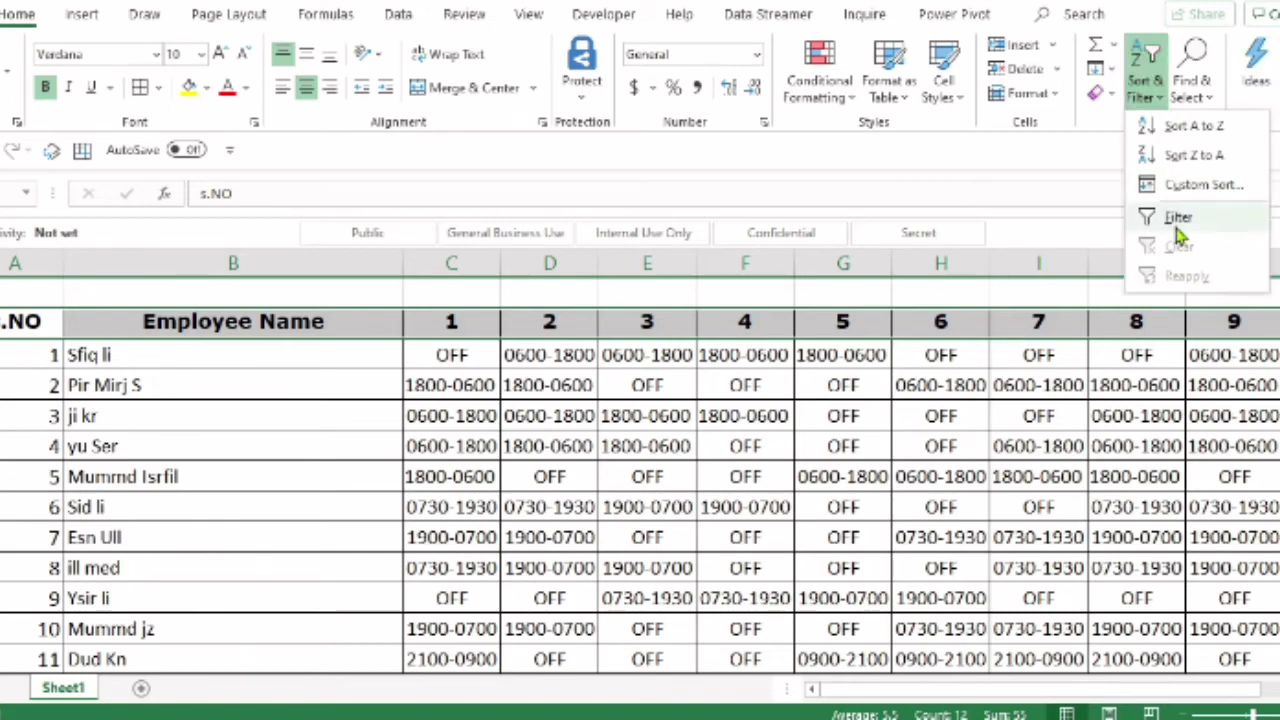
{"action": "left_click", "coordinate": [1172, 216]}
Filter the day 5 column to show only OFF entries.
{"action": "left_click", "coordinate": [883, 326]}
{"action": "left_click", "coordinate": [700, 499]}
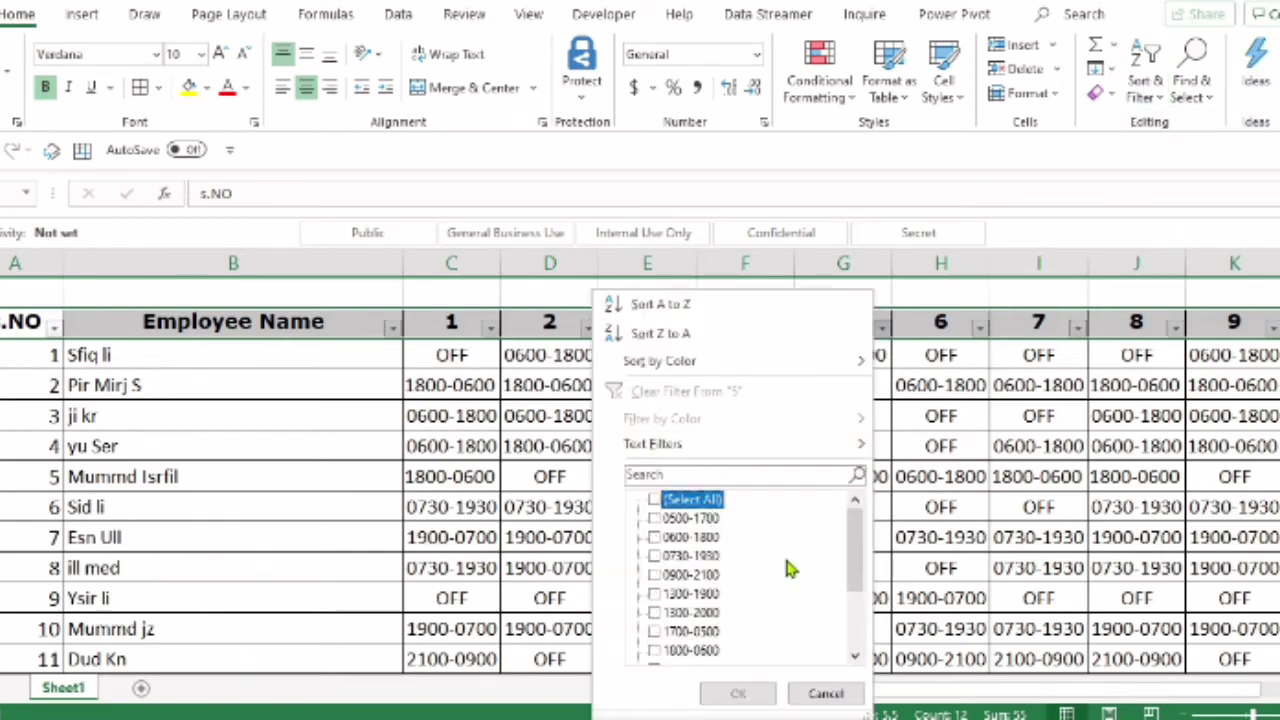
{"action": "scroll", "coordinate": [850, 600], "scroll_direction": "down", "scroll_amount": 5}
{"action": "left_click", "coordinate": [655, 651]}
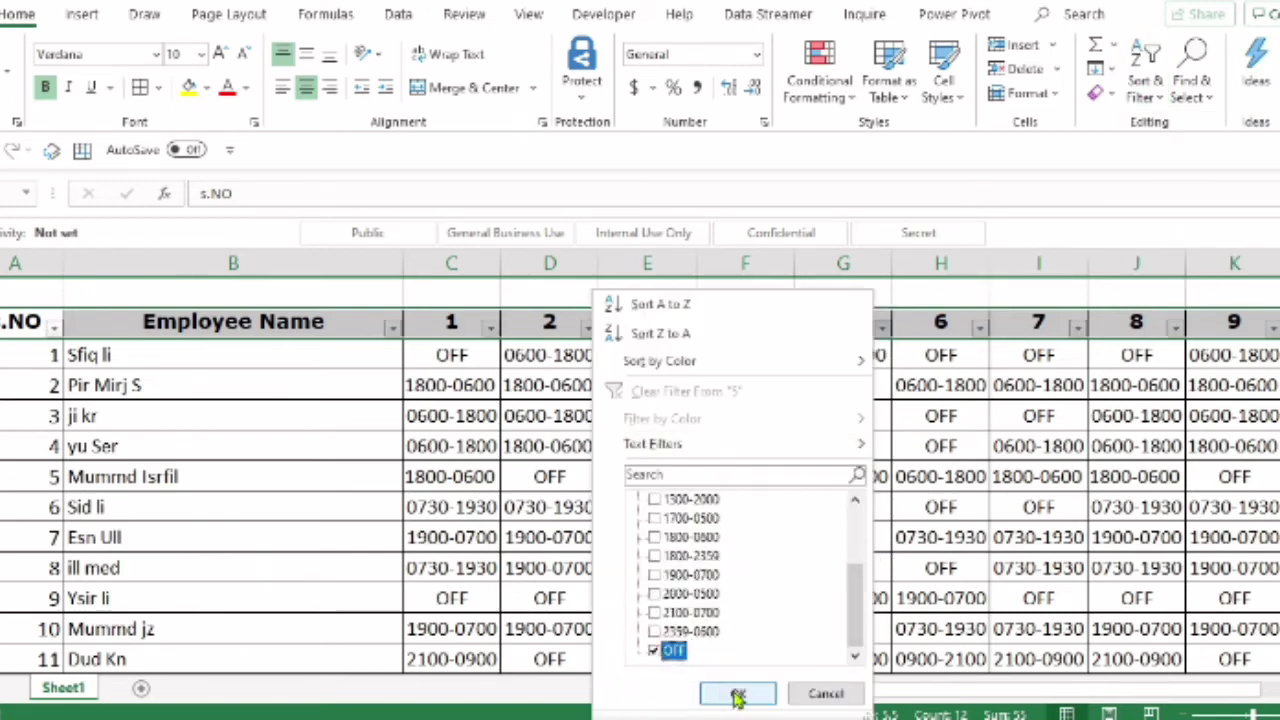
{"action": "left_click", "coordinate": [737, 693]}
Count the filtered OFF entries in the day 5 column and compare them with the COUNTIF result in G105.
{"action": "left_click", "coordinate": [864, 356]}
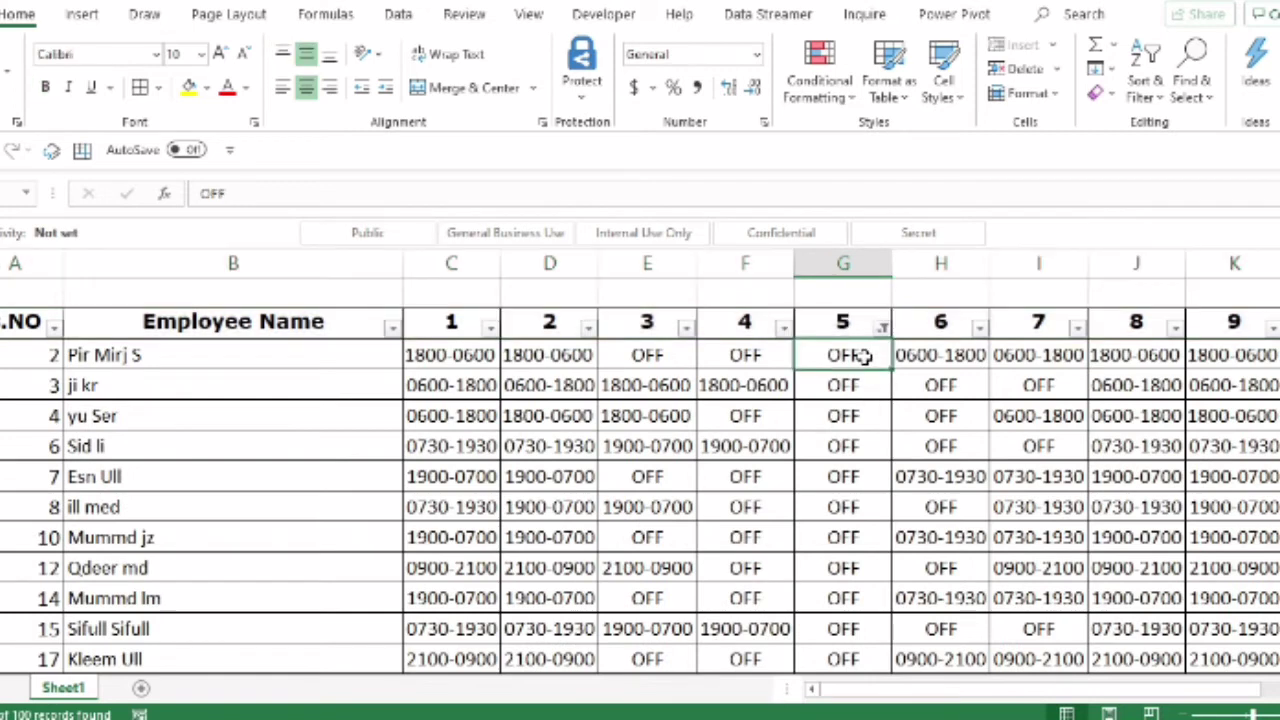
{"action": "key", "text": "ctrl+shift+Down"}
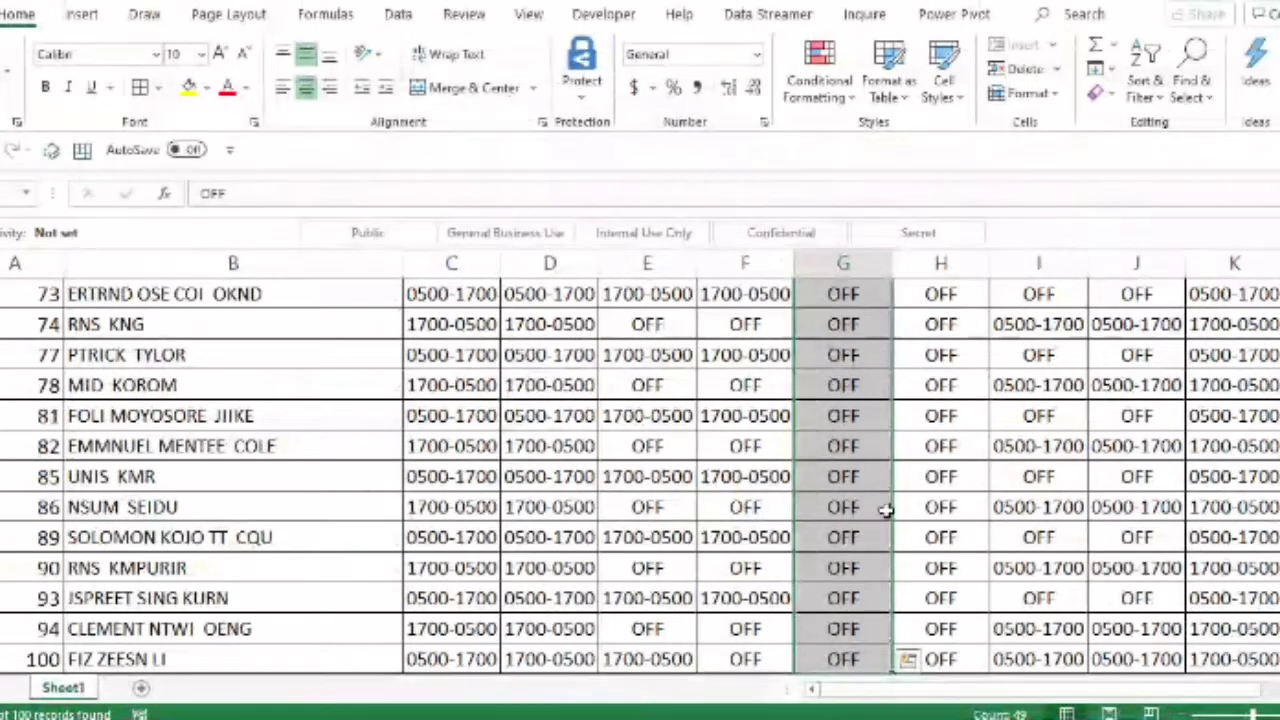
{"action": "left_click", "coordinate": [669, 460]}
{"action": "scroll", "coordinate": [679, 484], "scroll_direction": "down", "scroll_amount": 5}
{"action": "left_click", "coordinate": [860, 358]}
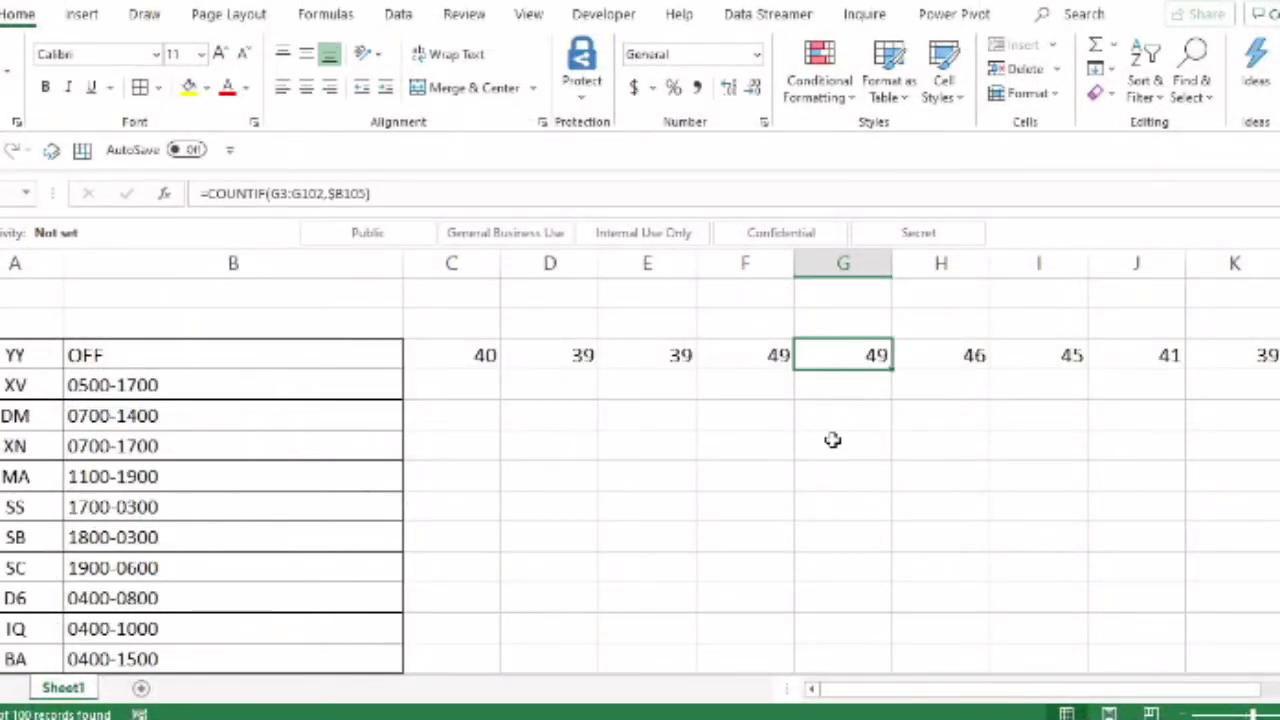
{"action": "scroll", "coordinate": [828, 440], "scroll_direction": "up", "scroll_amount": 5}
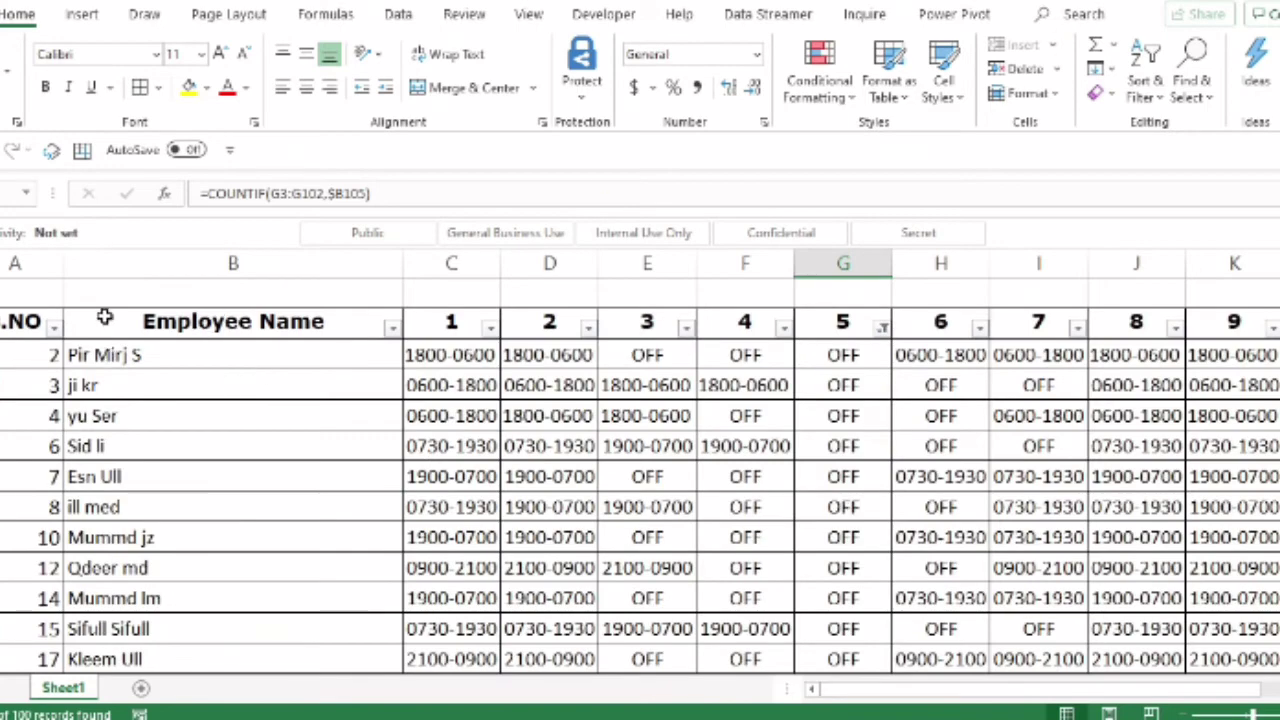
Clear the day 5 filter so the roster lists all employees again.
{"action": "left_click", "coordinate": [2, 321]}
{"action": "left_click", "coordinate": [1140, 80]}
{"action": "left_click", "coordinate": [1178, 243]}
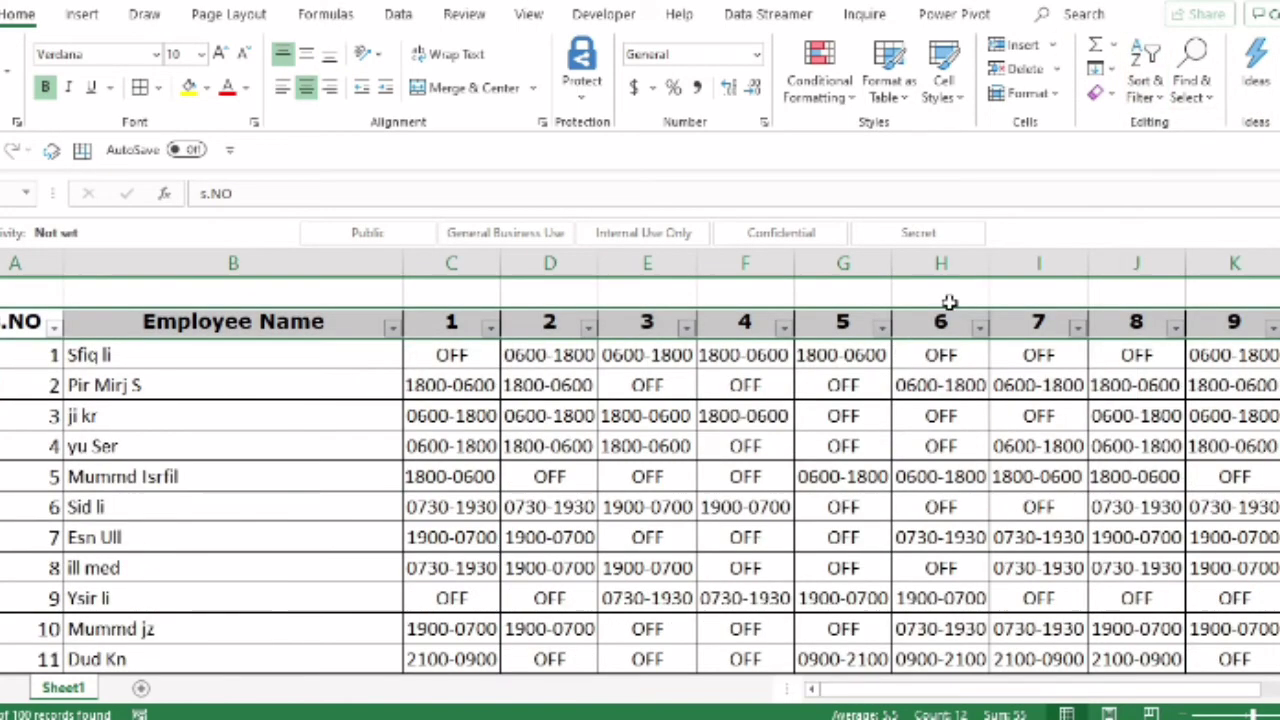
Copy the OFF row's COUNTIF formulas in columns C to L down through all the shift timing rows.
{"action": "scroll", "coordinate": [557, 425], "scroll_direction": "down", "scroll_amount": 20}
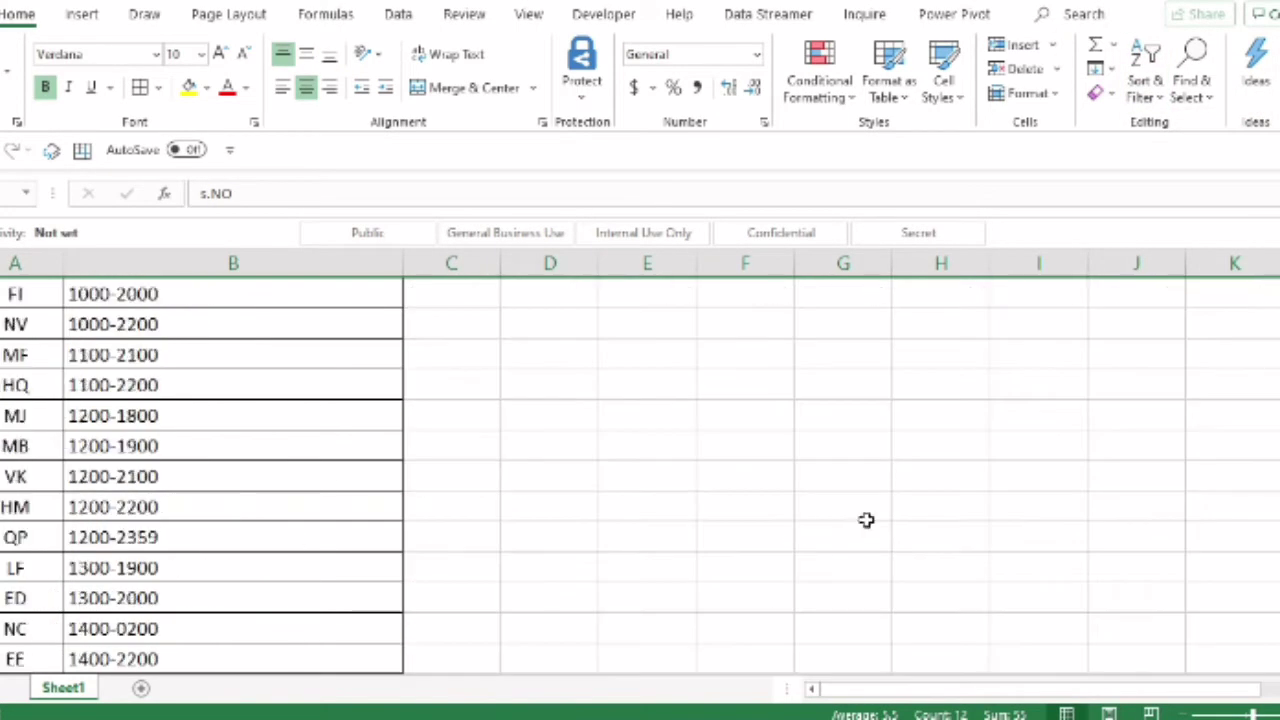
{"action": "left_click_drag", "start_coordinate": [1049, 689], "coordinate": [1025, 700]}
{"action": "left_click_drag", "start_coordinate": [475, 291], "coordinate": [894, 689]}
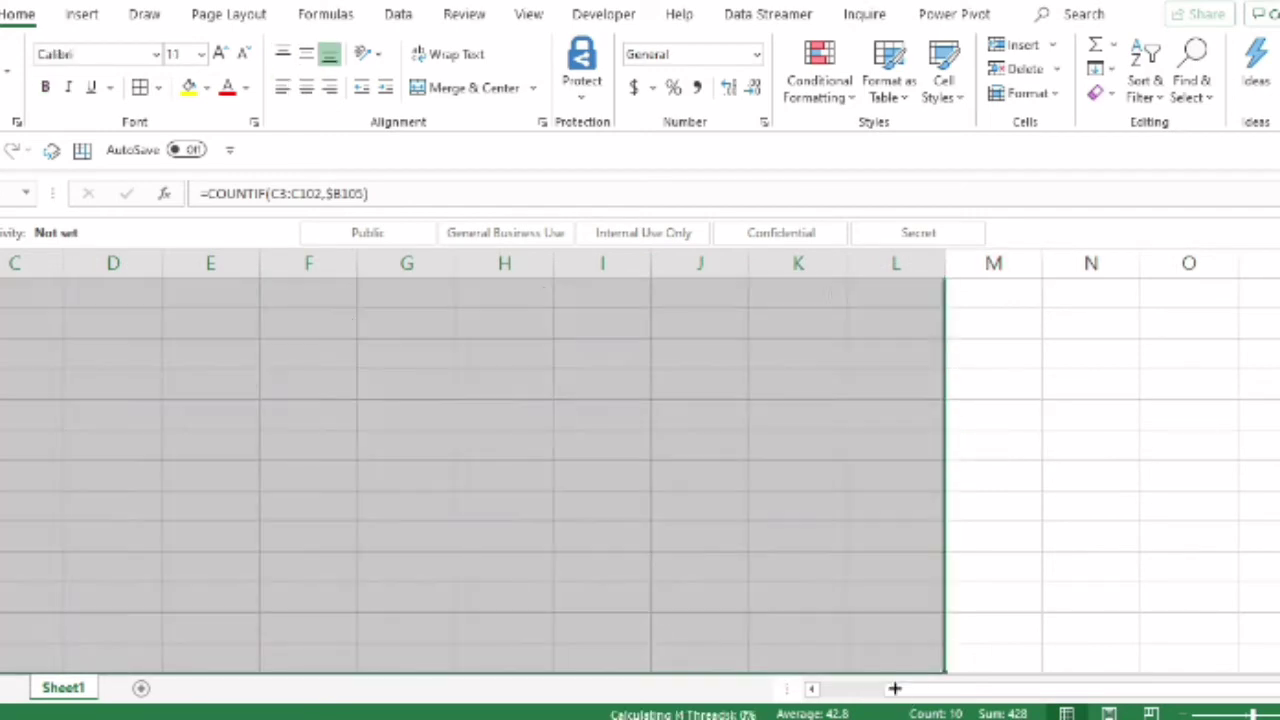
{"action": "left_click", "coordinate": [811, 690]}
{"action": "left_click", "coordinate": [811, 690]}
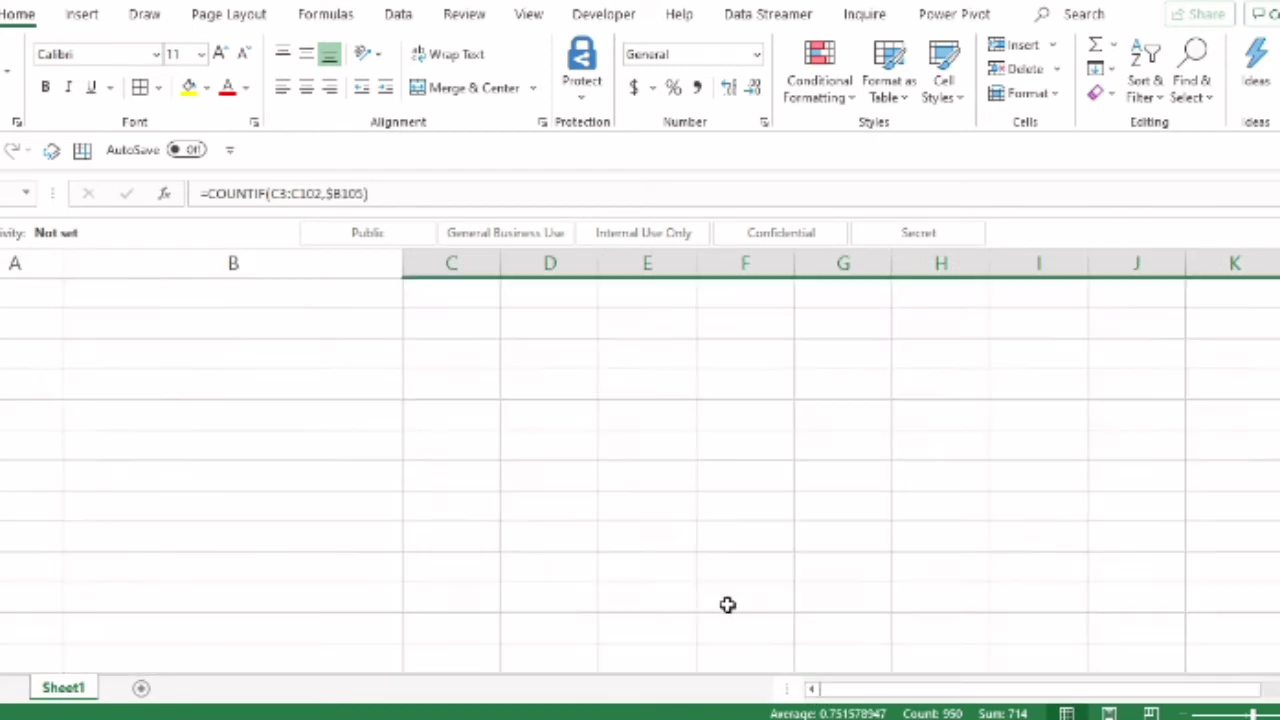
Examine the copied counts across the shift timing rows, including the day 2 formula for 1900-0600.
{"action": "scroll", "coordinate": [900, 640], "scroll_direction": "up", "scroll_amount": 15}
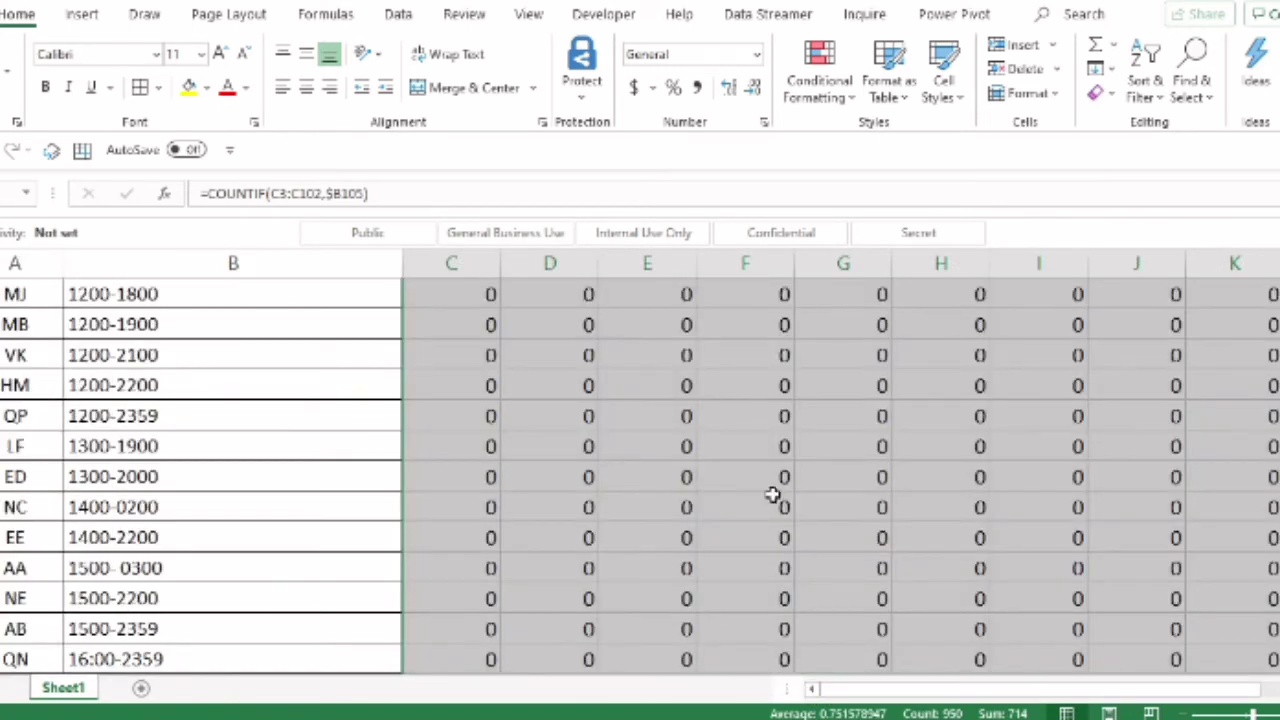
{"action": "scroll", "coordinate": [735, 448], "scroll_direction": "up", "scroll_amount": 12}
{"action": "scroll", "coordinate": [790, 535], "scroll_direction": "down", "scroll_amount": 12}
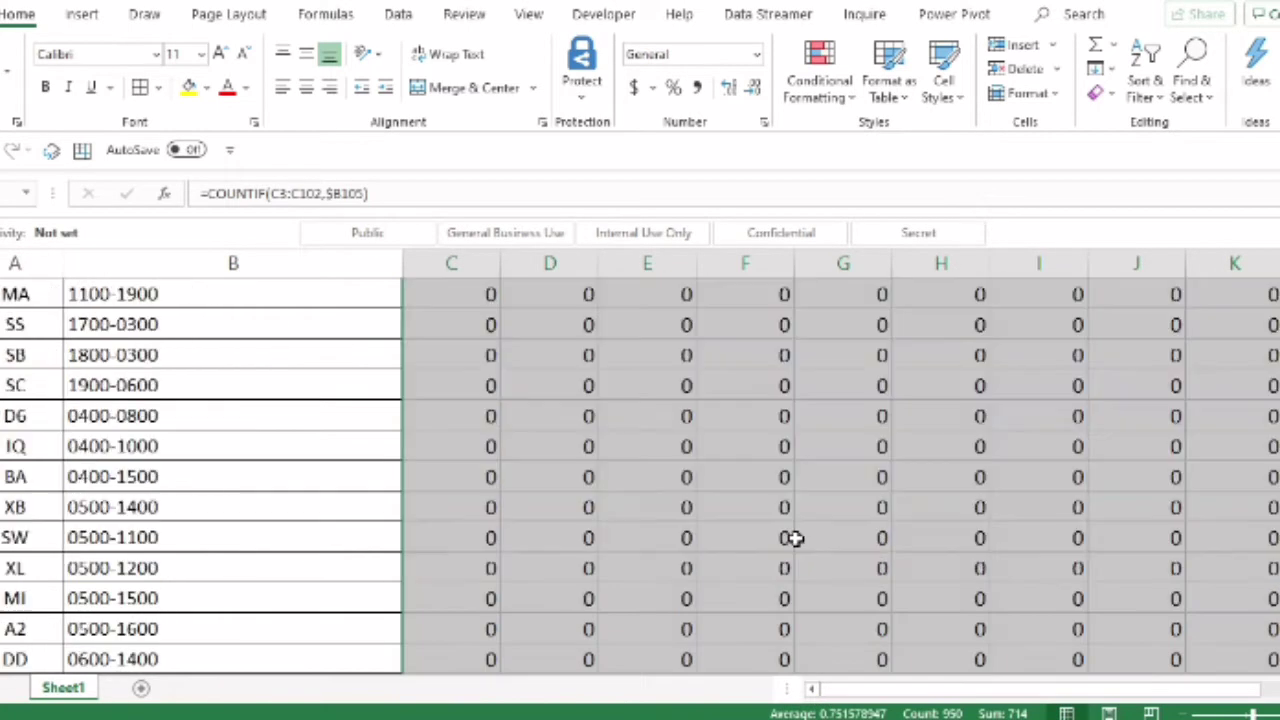
{"action": "left_click", "coordinate": [566, 389]}
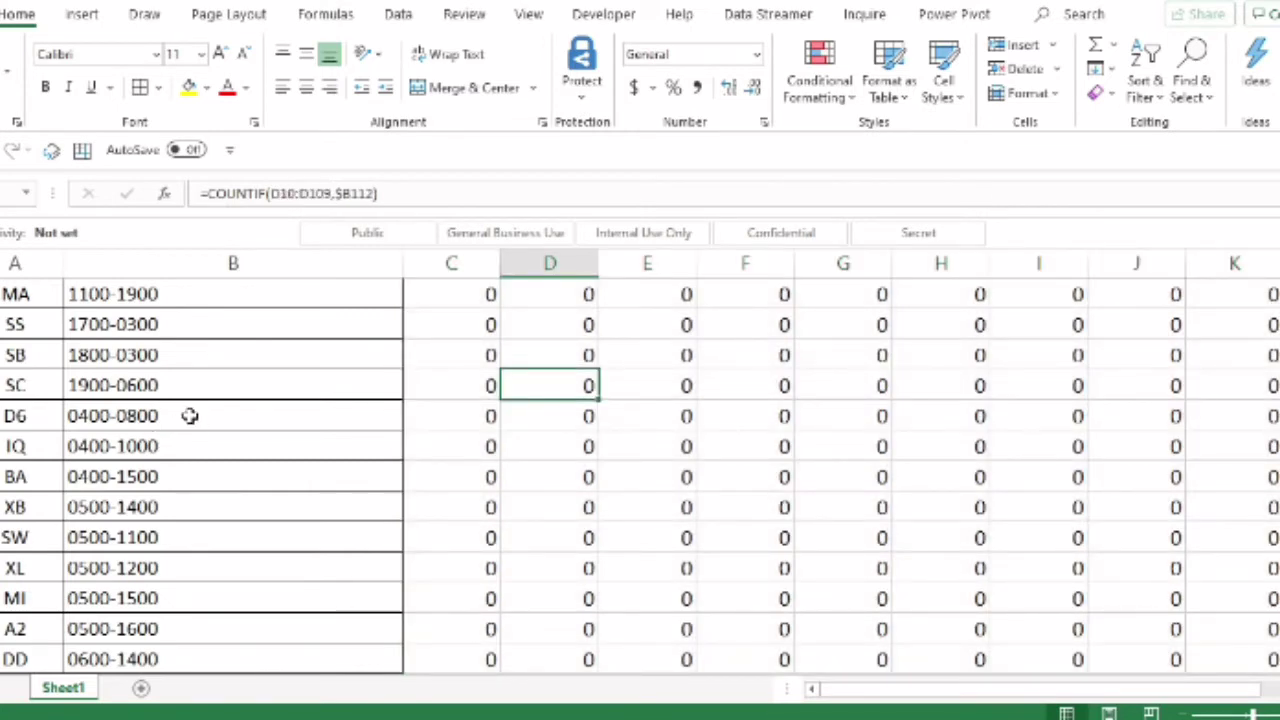
{"action": "left_click", "coordinate": [184, 414]}
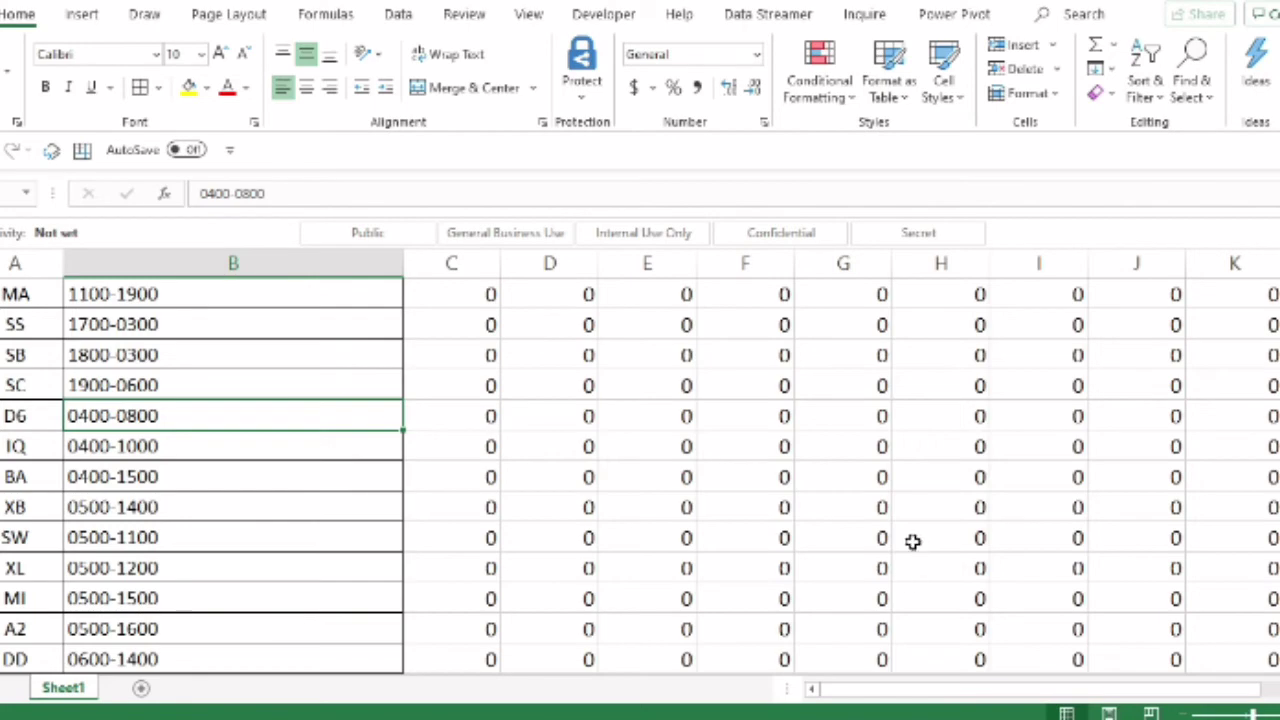
{"action": "scroll", "coordinate": [521, 441], "scroll_direction": "down", "scroll_amount": 20}
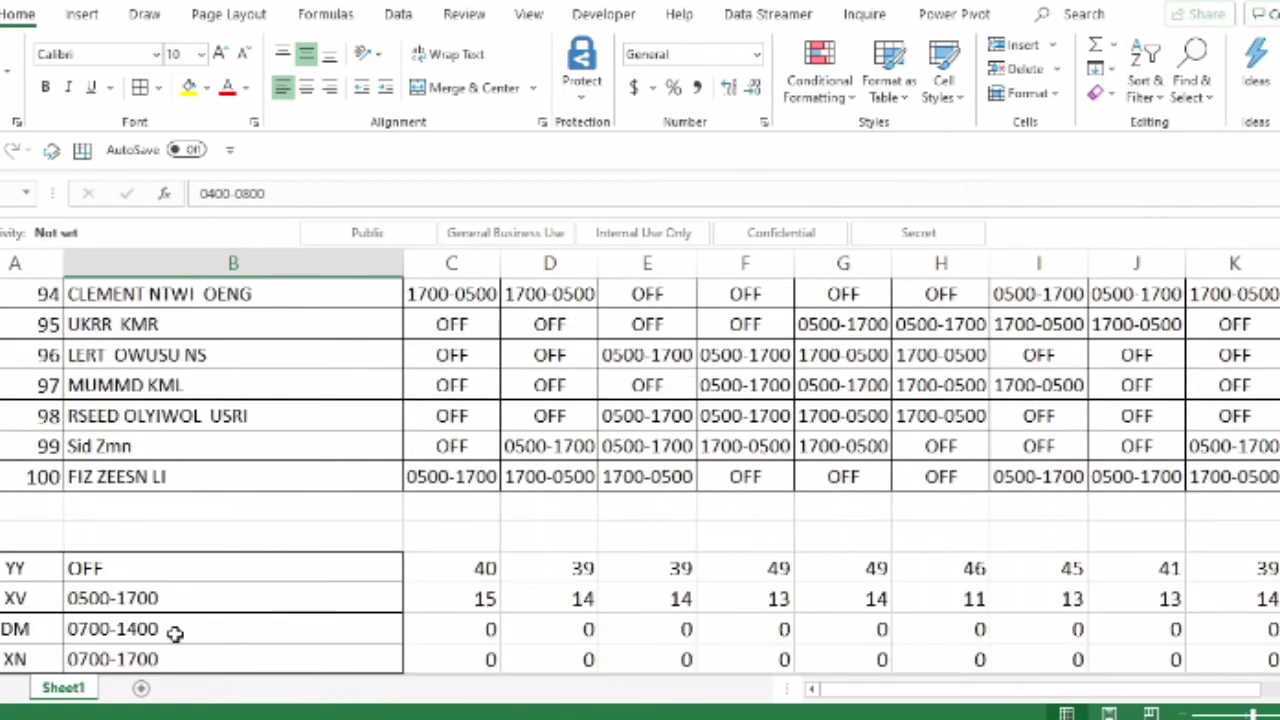
Check the day 1 column's filter values for the 0700-1400 timing, leaving the filter unrestricted.
{"action": "left_click", "coordinate": [172, 632]}
{"action": "left_click", "coordinate": [462, 630]}
{"action": "left_click", "coordinate": [172, 632]}
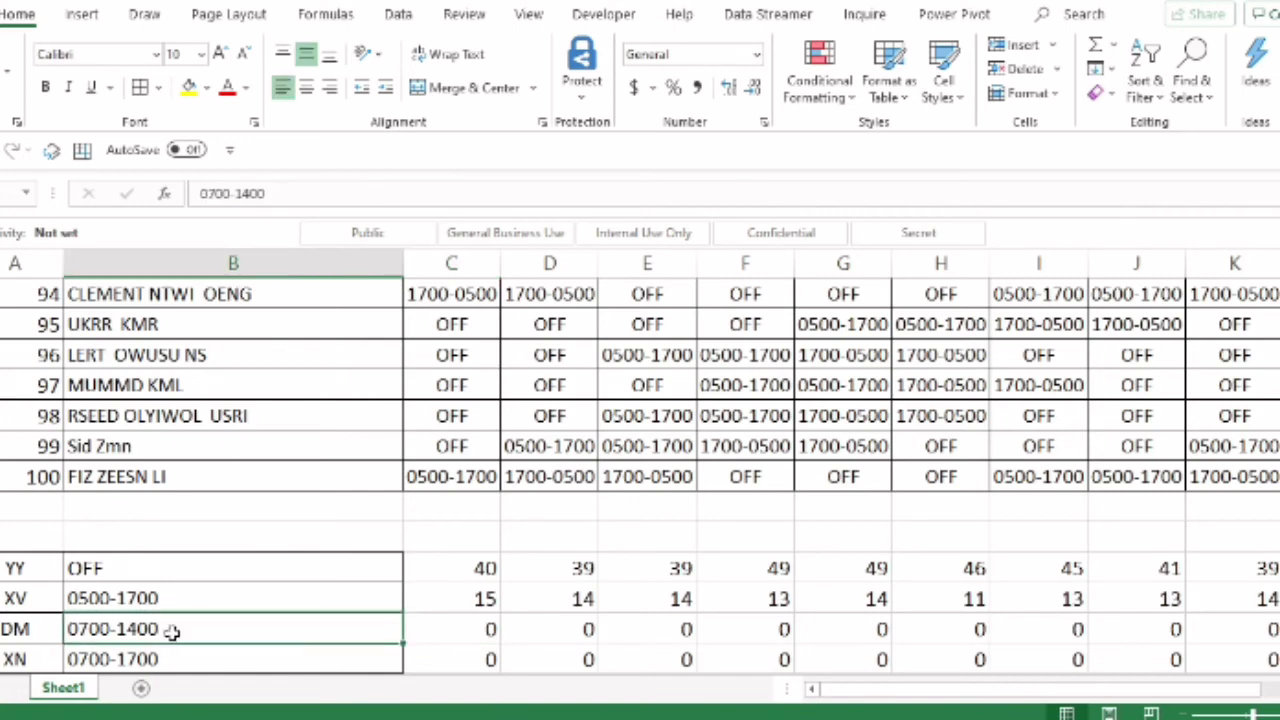
{"action": "scroll", "coordinate": [438, 600], "scroll_direction": "up", "scroll_amount": 20}
{"action": "left_click", "coordinate": [490, 329]}
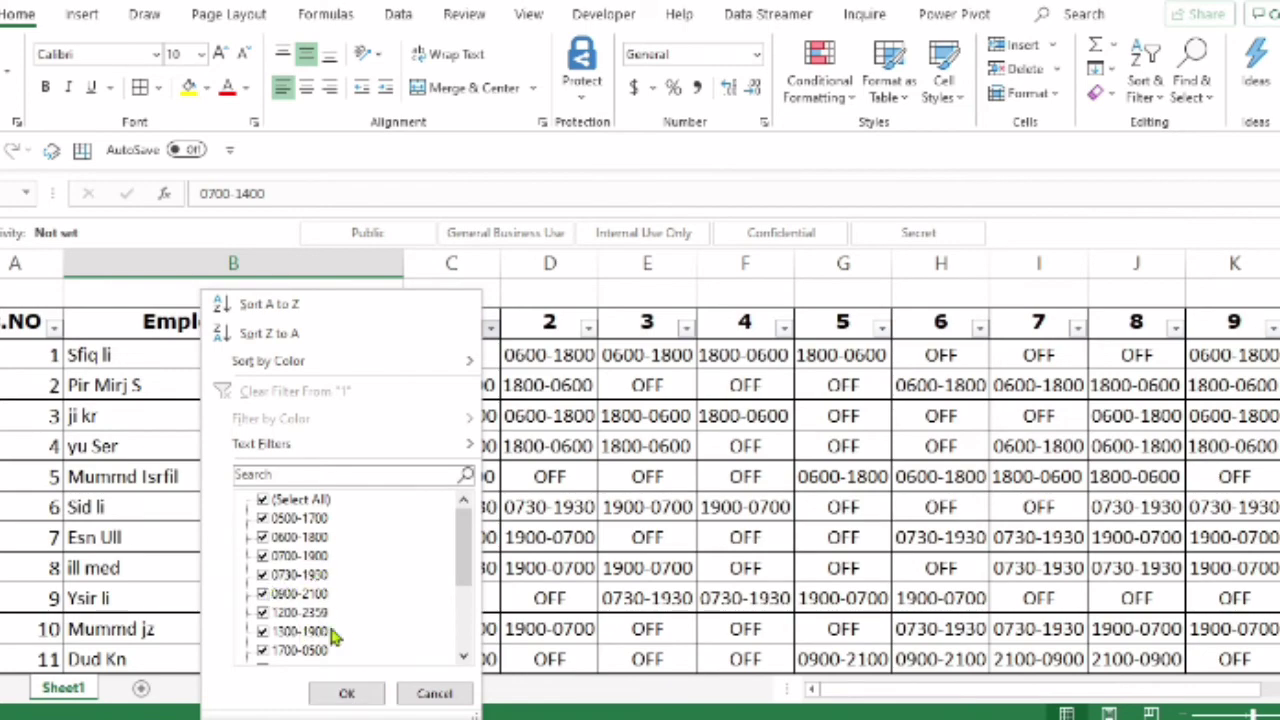
{"action": "left_click", "coordinate": [344, 692]}
Review the counts for every shift timing down to 1500-0200, and the day 1 formula for OFF.
{"action": "scroll", "coordinate": [505, 553], "scroll_direction": "down", "scroll_amount": 20}
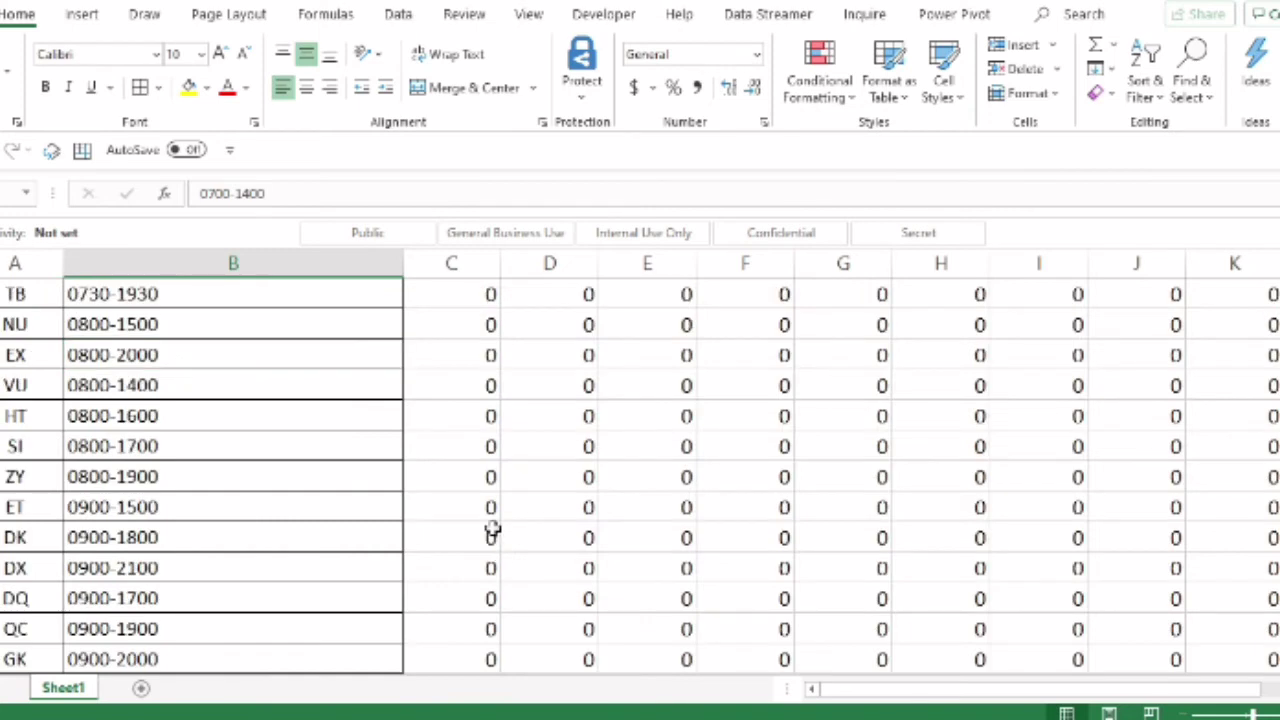
{"action": "scroll", "coordinate": [505, 530], "scroll_direction": "down", "scroll_amount": 10}
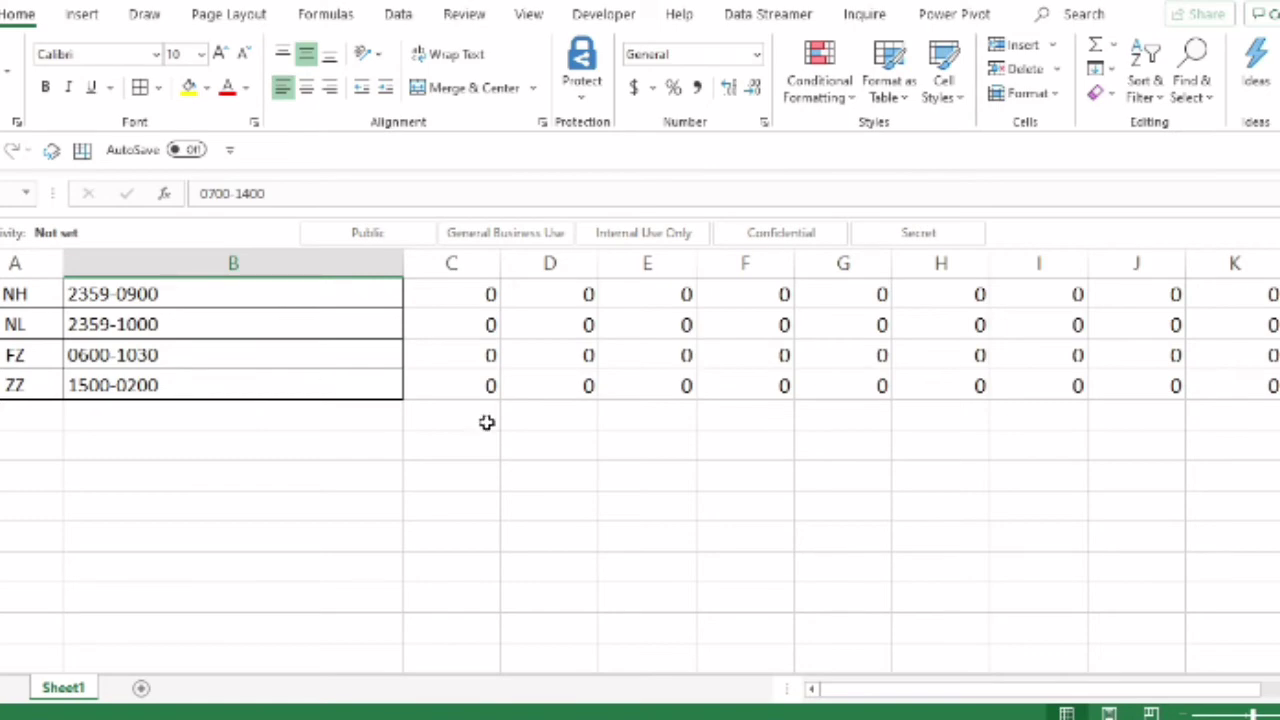
{"action": "scroll", "coordinate": [720, 414], "scroll_direction": "up", "scroll_amount": 15}
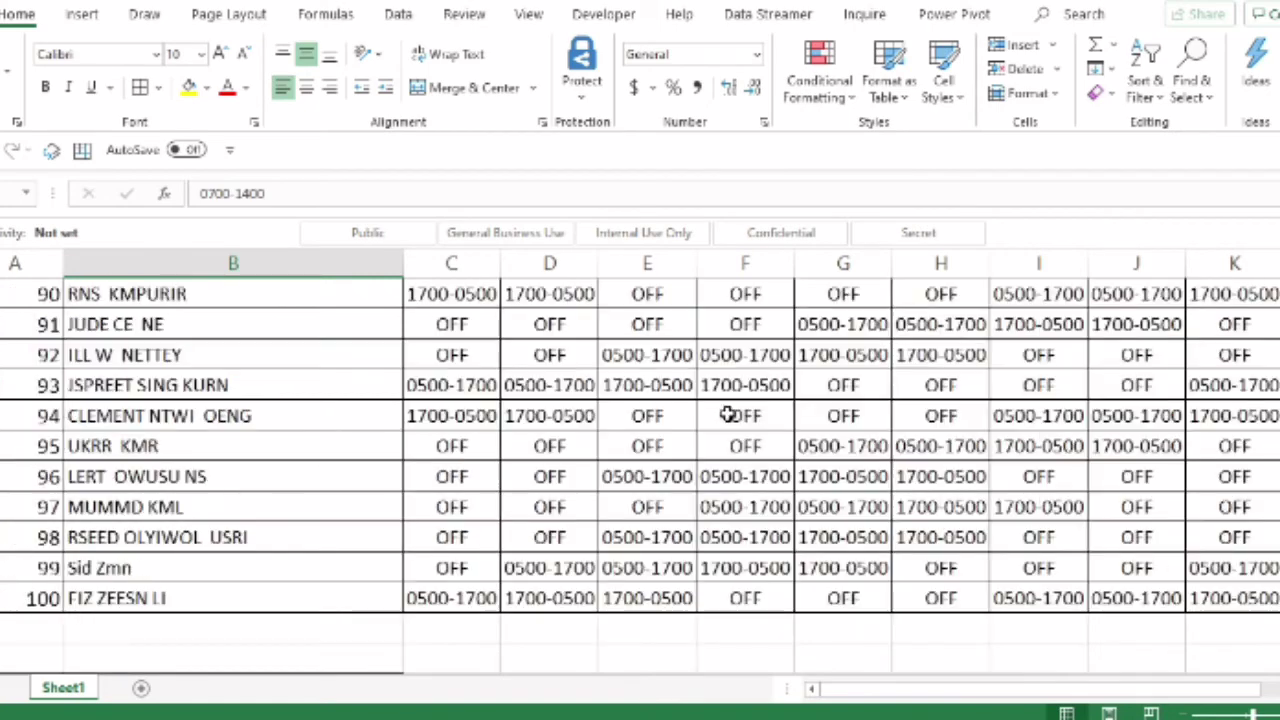
{"action": "scroll", "coordinate": [683, 484], "scroll_direction": "down", "scroll_amount": 5}
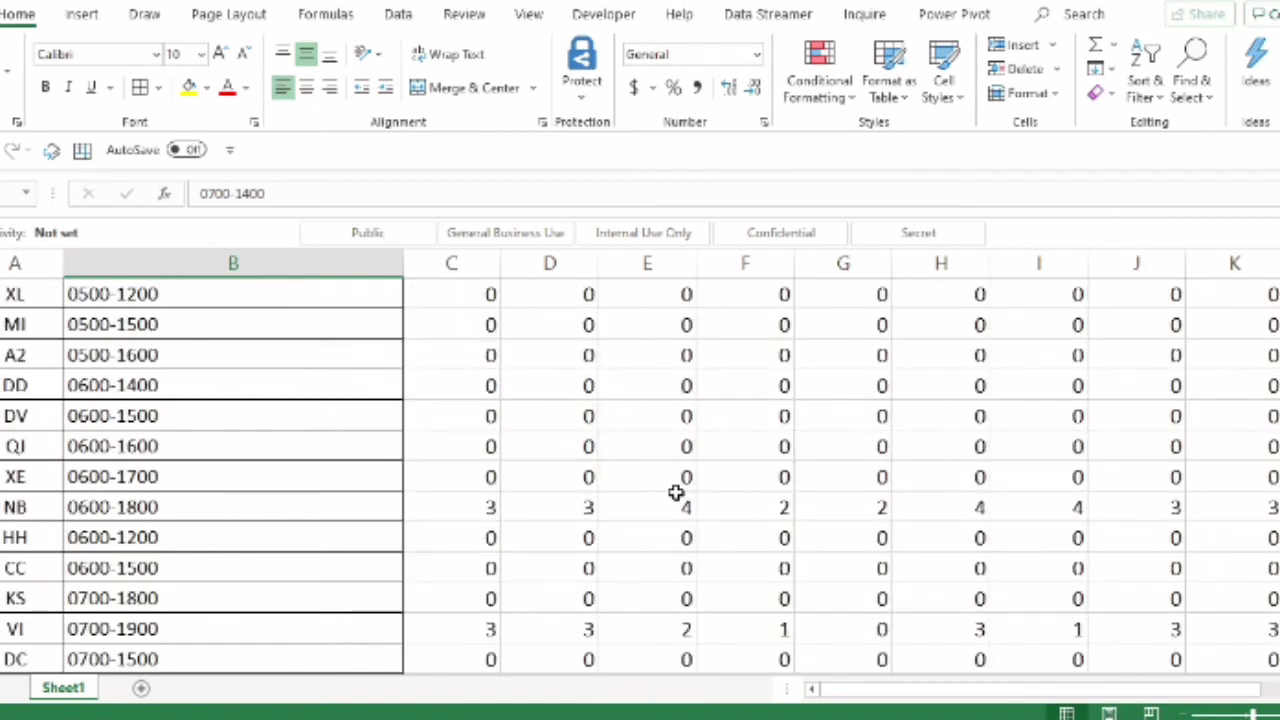
{"action": "scroll", "coordinate": [676, 492], "scroll_direction": "up", "scroll_amount": 15}
{"action": "scroll", "coordinate": [502, 624], "scroll_direction": "down", "scroll_amount": 5}
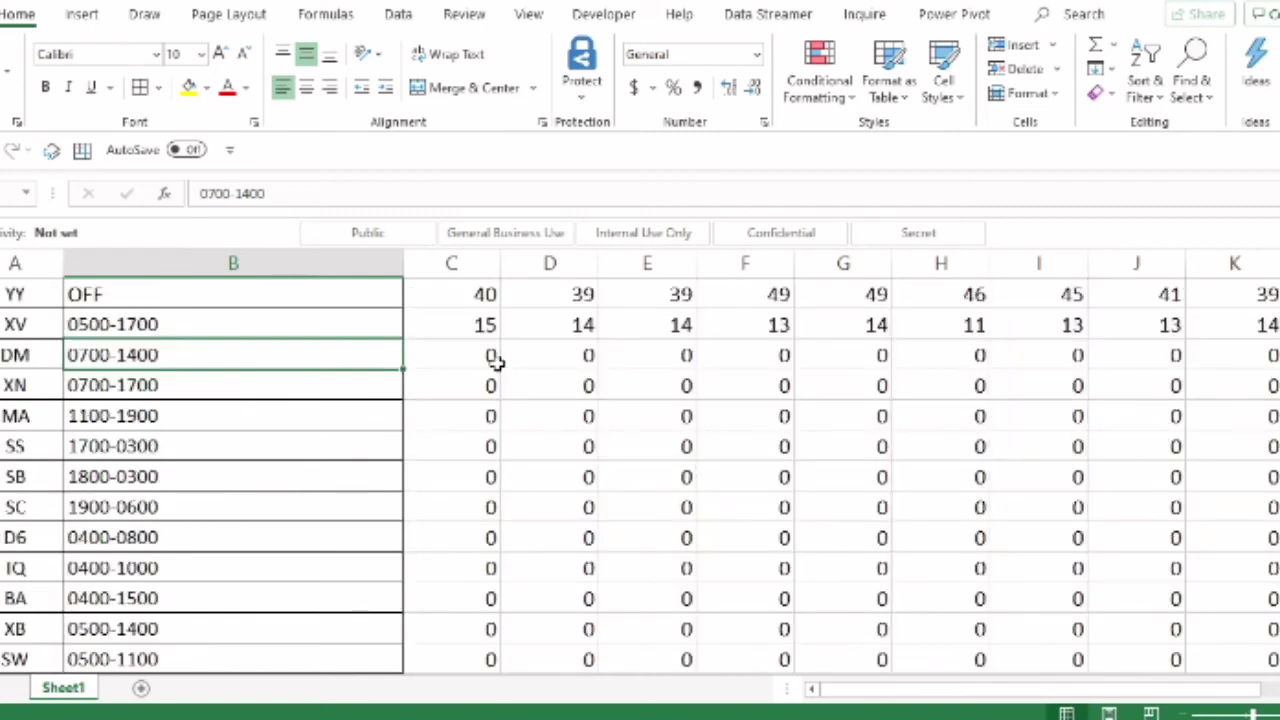
{"action": "left_click", "coordinate": [466, 292]}
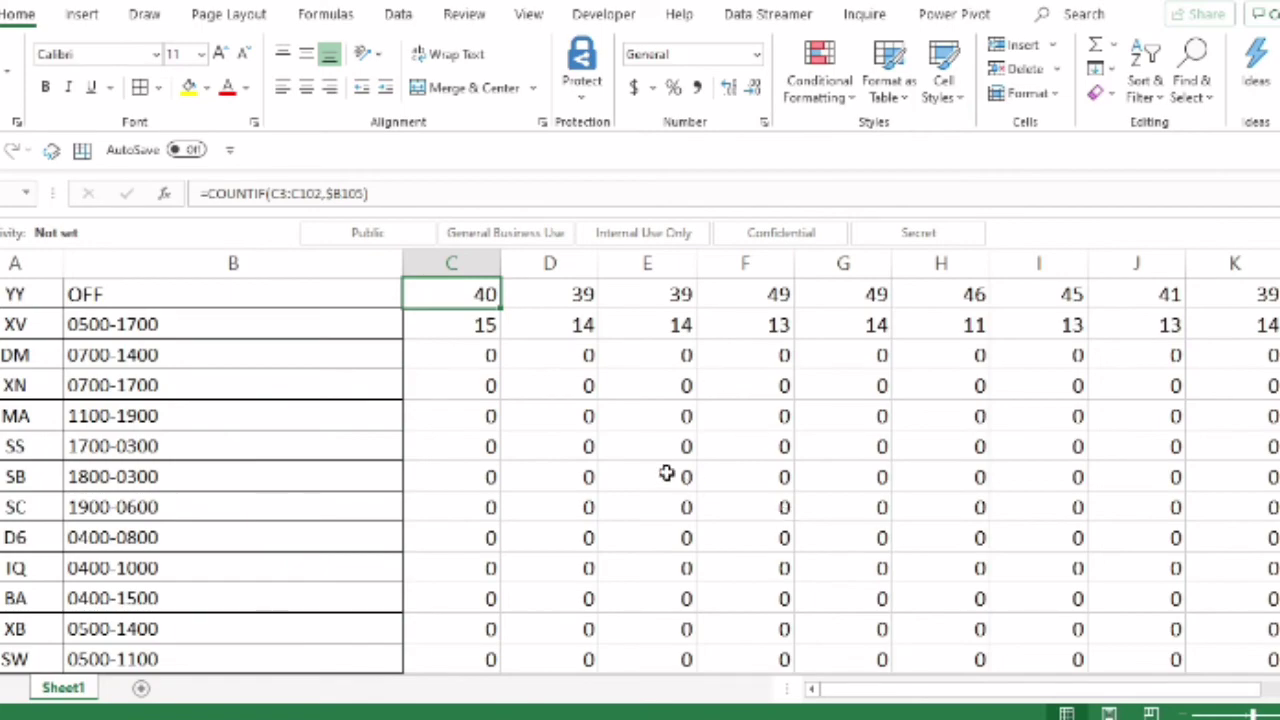
{"action": "scroll", "coordinate": [672, 472], "scroll_direction": "up", "scroll_amount": 20}
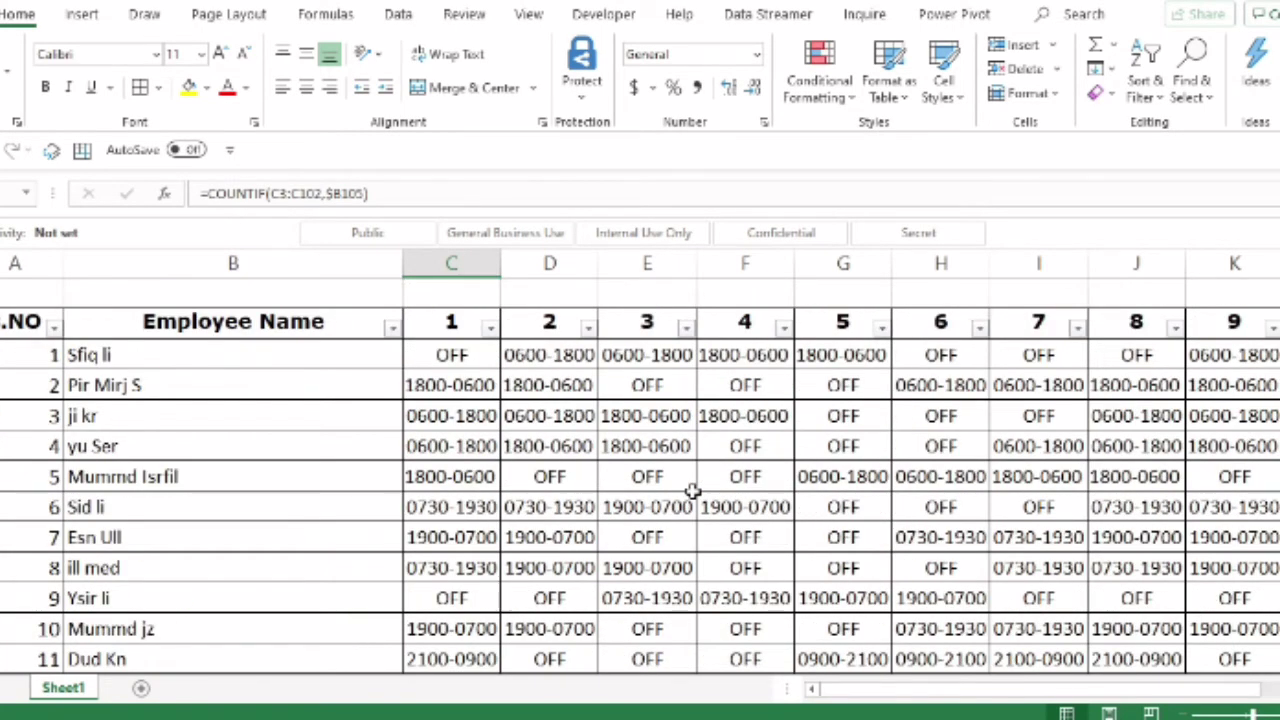